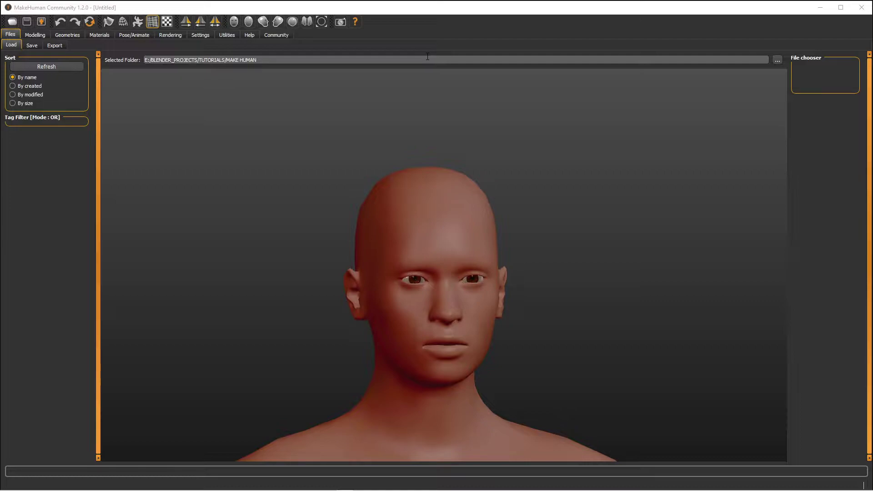
Step: Pan and orbit the view to inspect the default human's head and shoulders from several angles
right_click_drag(330, 195, 372, 256)
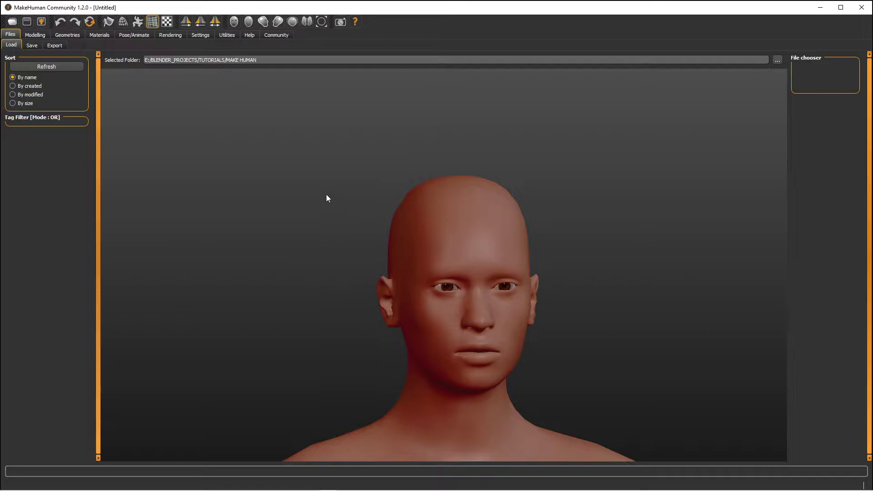
left_click_drag(327, 198, 375, 212)
right_click_drag(497, 295, 448, 253)
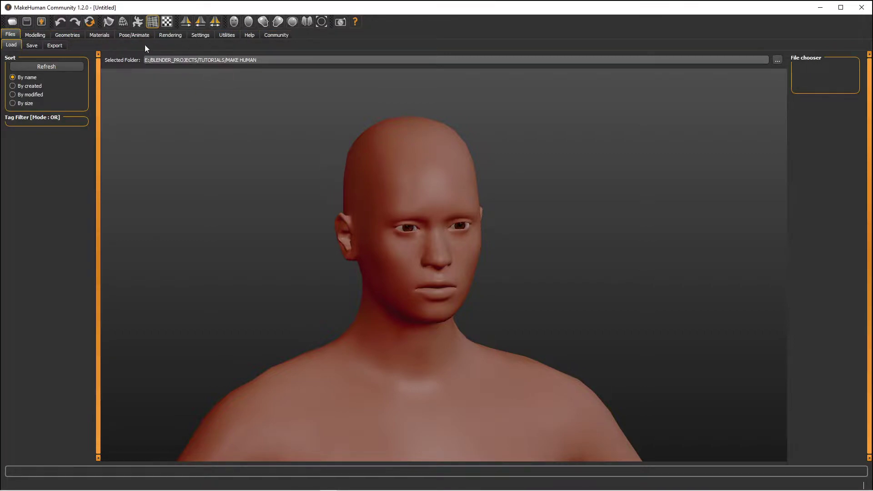
Step: Look through the Main, Gender, Face and Geometries pages, then return to the Main settings
left_click(32, 35)
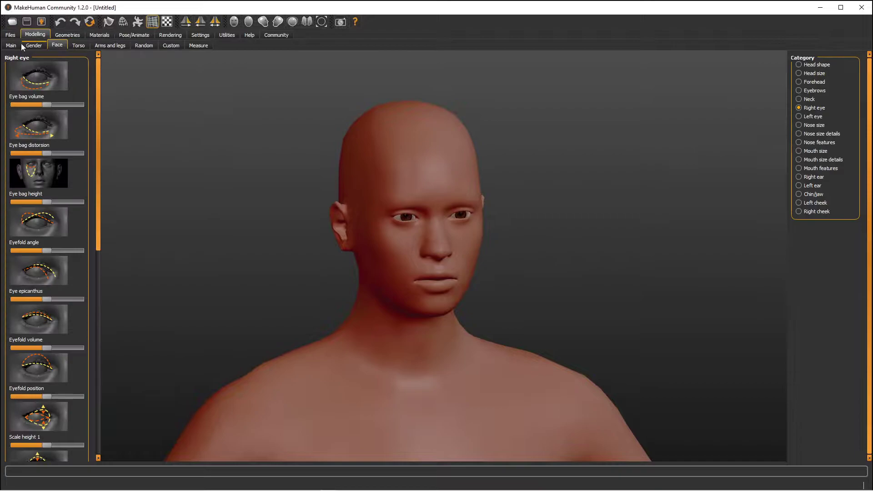
left_click(13, 45)
left_click(36, 45)
left_click(57, 46)
left_click(67, 34)
key("ctrl+l")
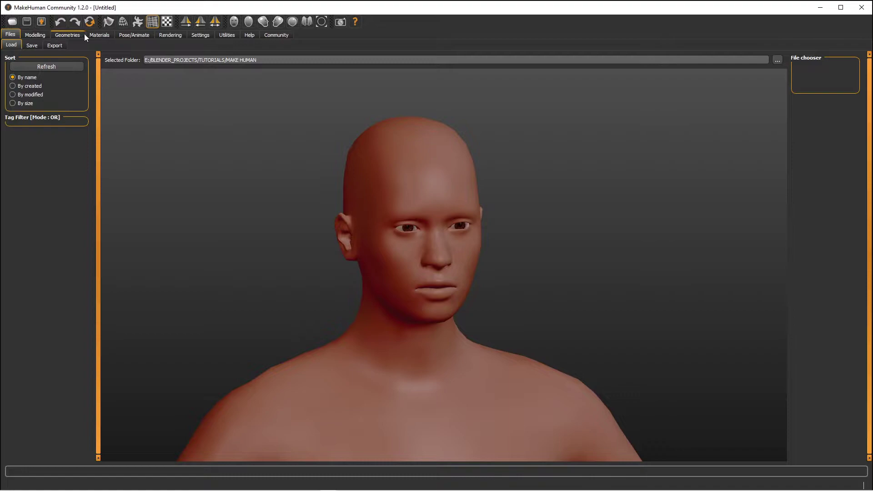
left_click(35, 35)
left_click(19, 46)
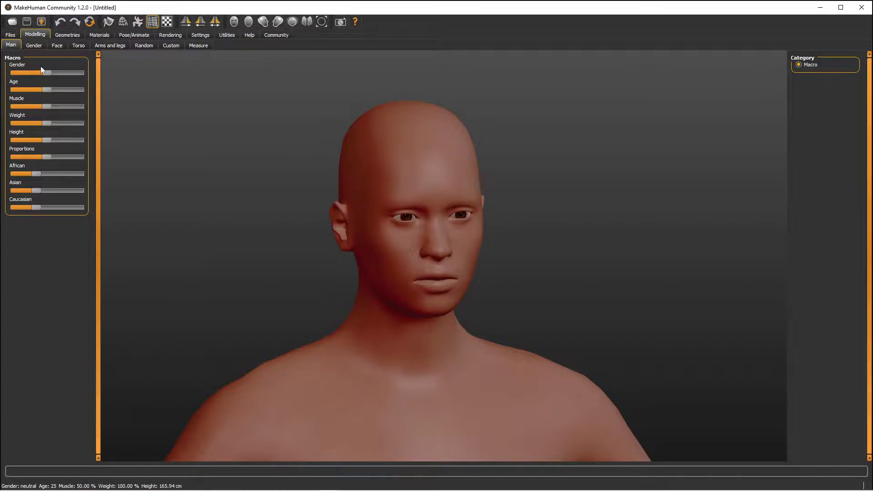
Step: Make the human fully male and fully Caucasian after trying African and Asian ethnicity mixes
left_click_drag(46, 72, 29, 106)
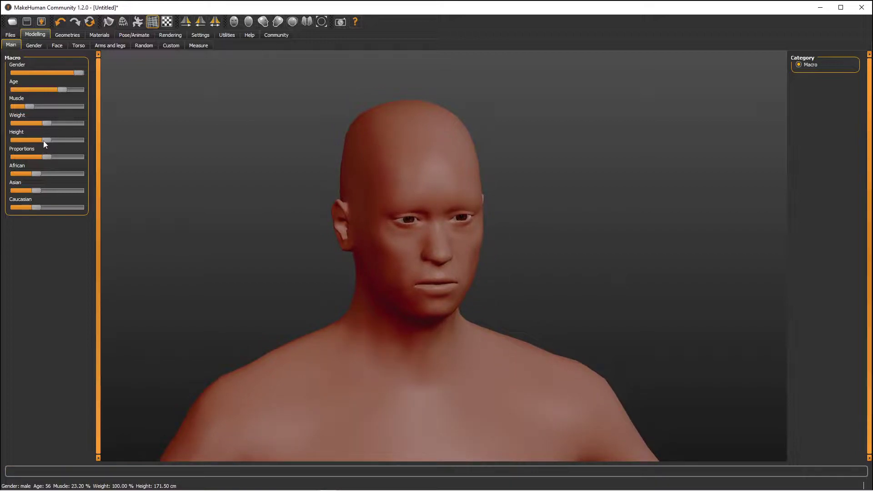
left_click_drag(36, 207, 93, 208)
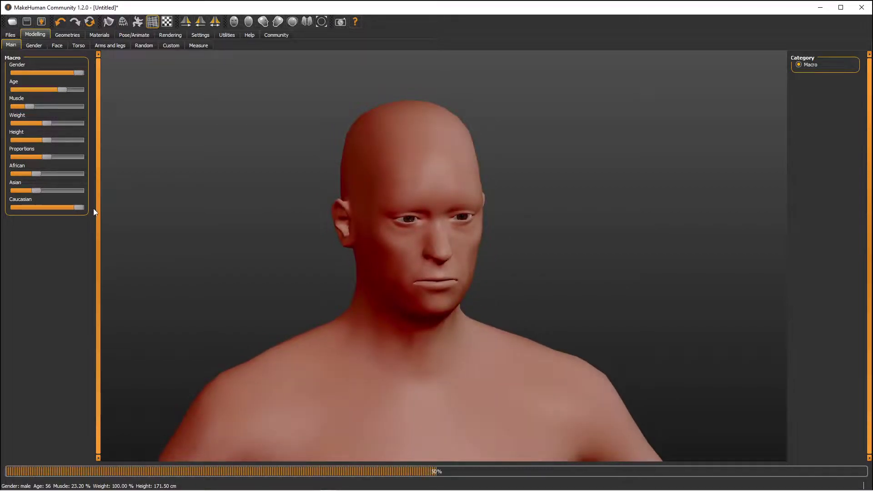
left_click_drag(39, 173, 107, 186)
left_click(55, 191)
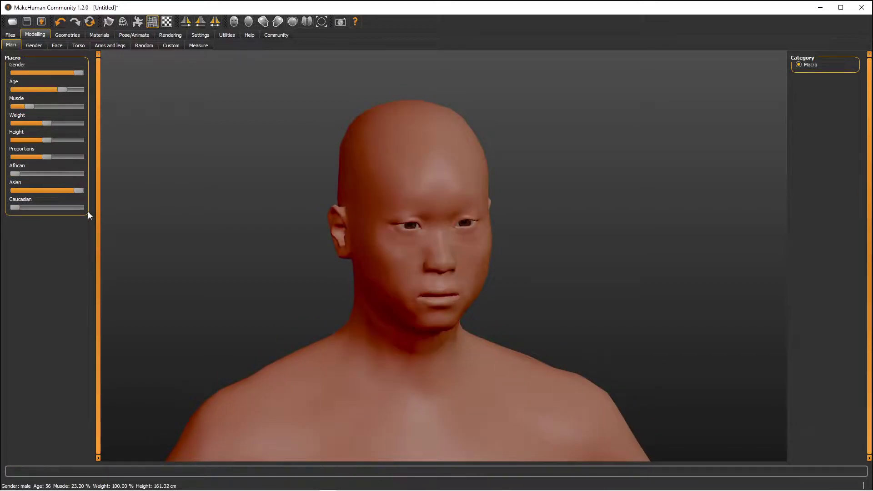
left_click_drag(19, 208, 111, 212)
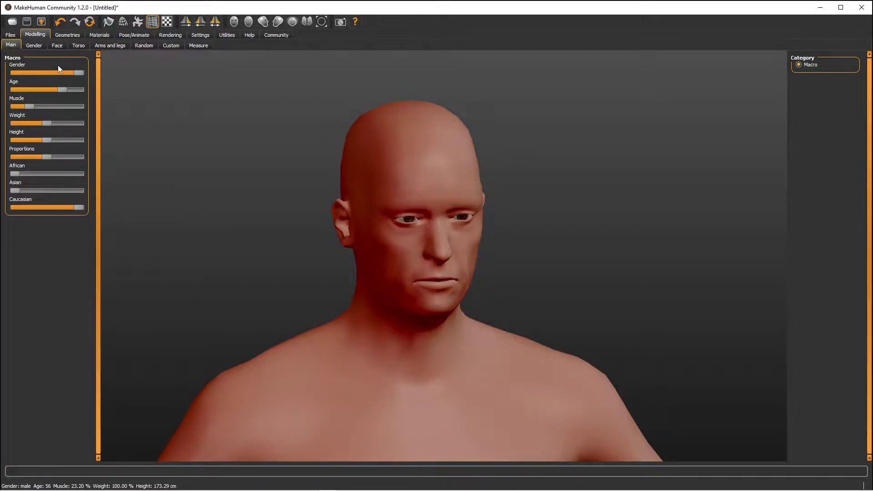
Step: On the Face page, step through Head shape, Head size, Forehead and Eyebrows to Right eye
left_click(31, 45)
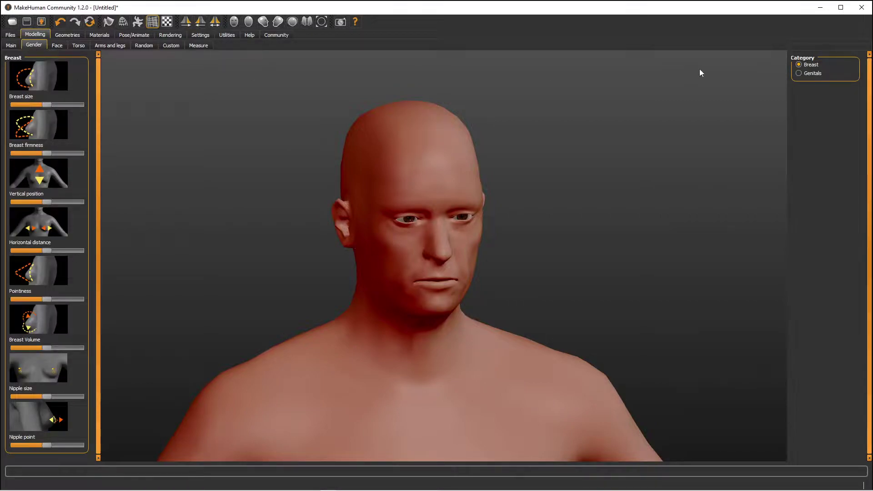
left_click(57, 47)
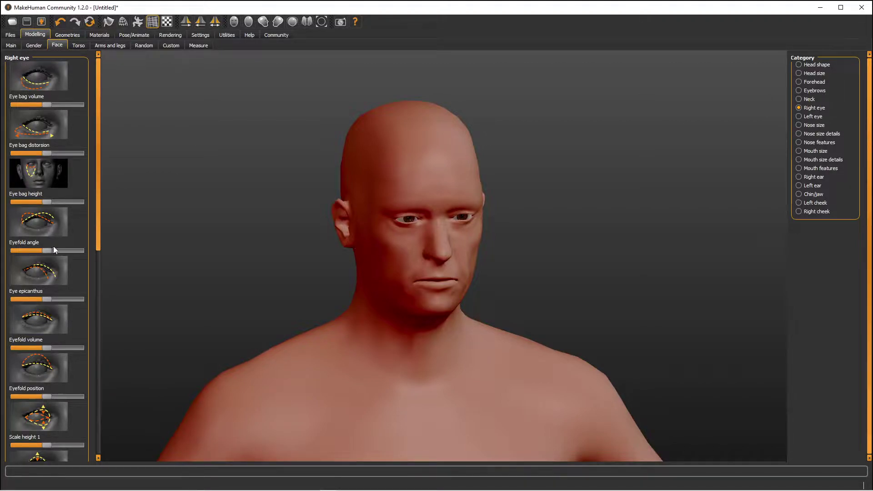
left_click(800, 64)
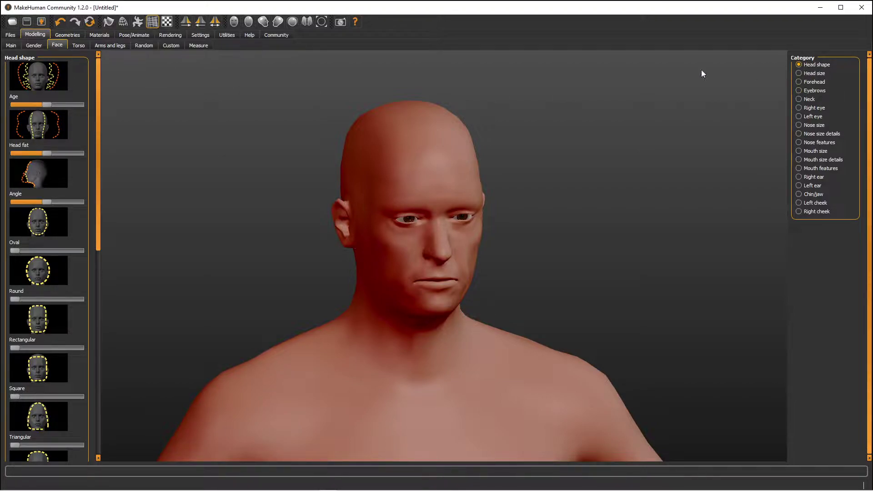
left_click(799, 73)
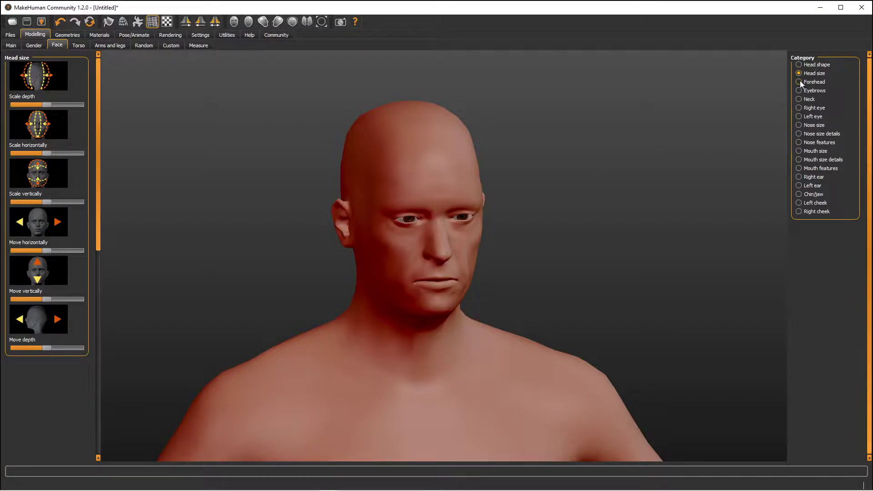
left_click(799, 82)
left_click(801, 90)
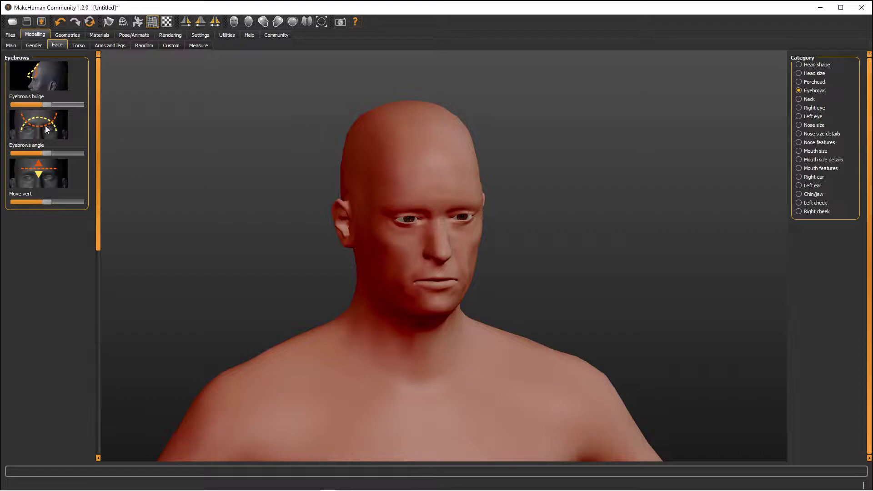
left_click(798, 107)
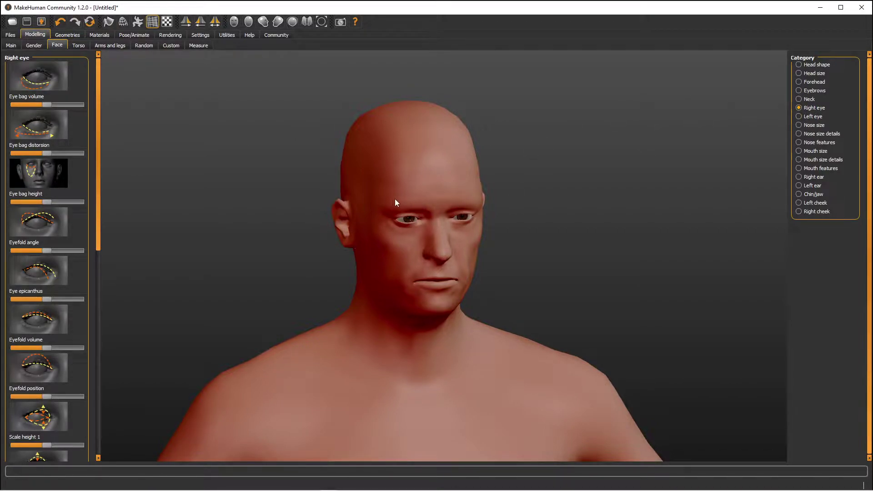
mouse_move(447, 225)
left_mouse_down()
mouse_move(460, 225)
mouse_move(444, 223)
left_mouse_up()
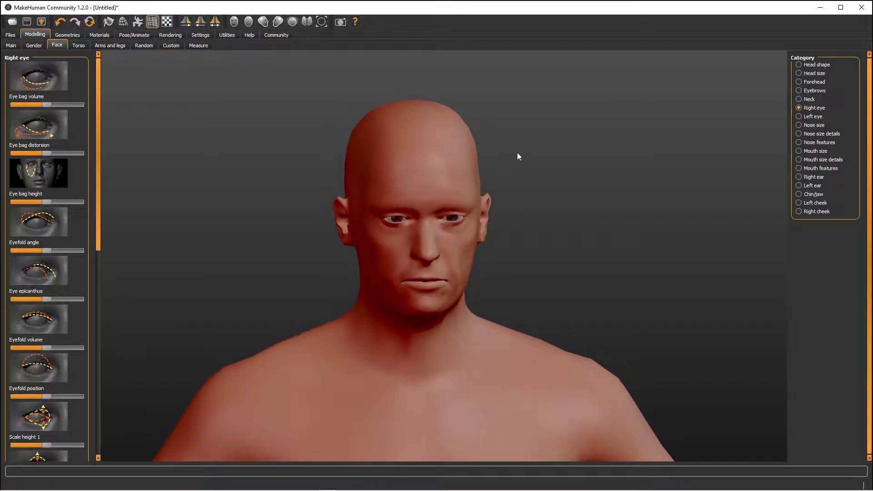
left_click_drag(433, 156, 439, 203)
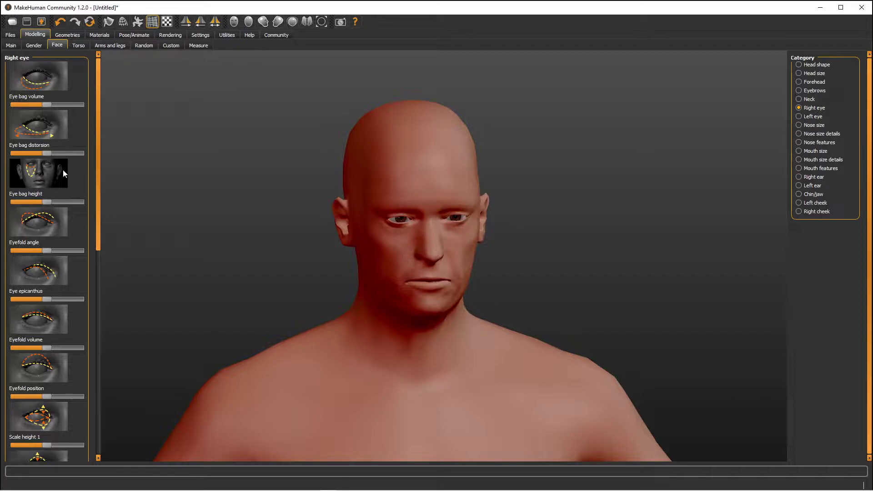
Step: Max the right eye's Eyefold angle, Eye epicanthus and Eyefold volume, and mirror them to both eyes
left_click_drag(389, 201, 425, 221)
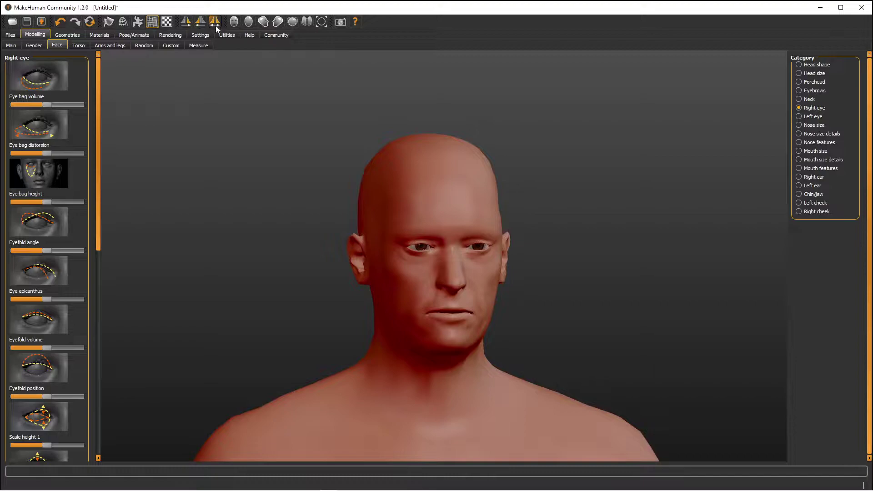
left_click(216, 23)
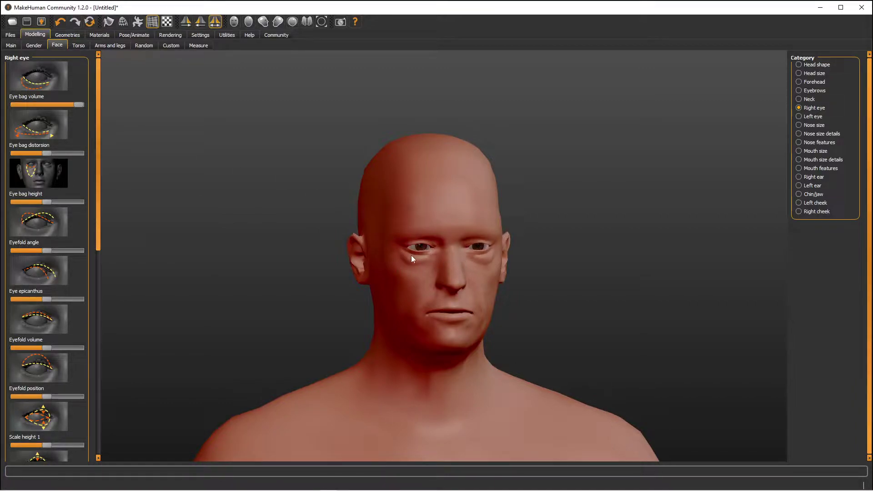
left_click(215, 22)
left_click_drag(46, 251, 101, 258)
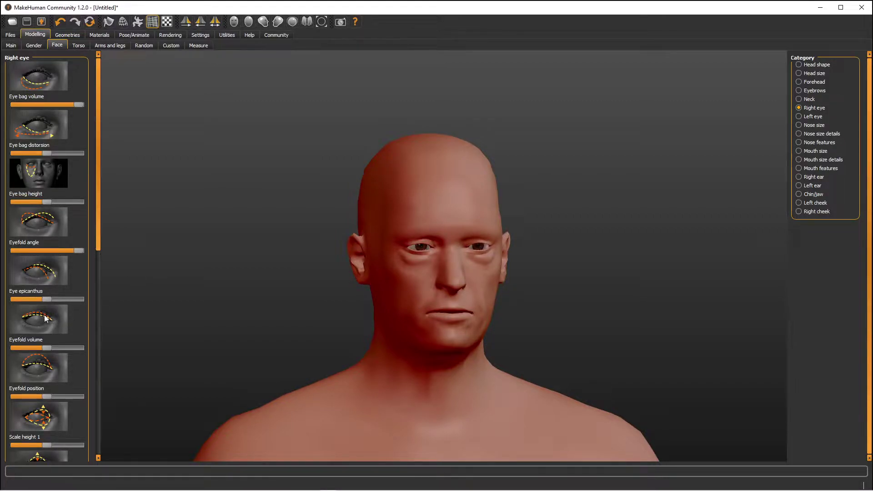
left_click_drag(46, 299, 103, 298)
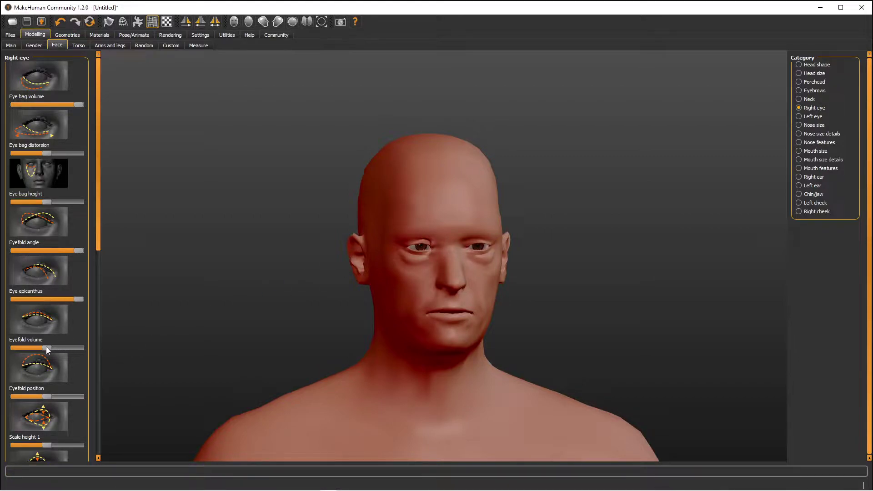
left_click_drag(46, 348, 103, 351)
left_click(186, 24)
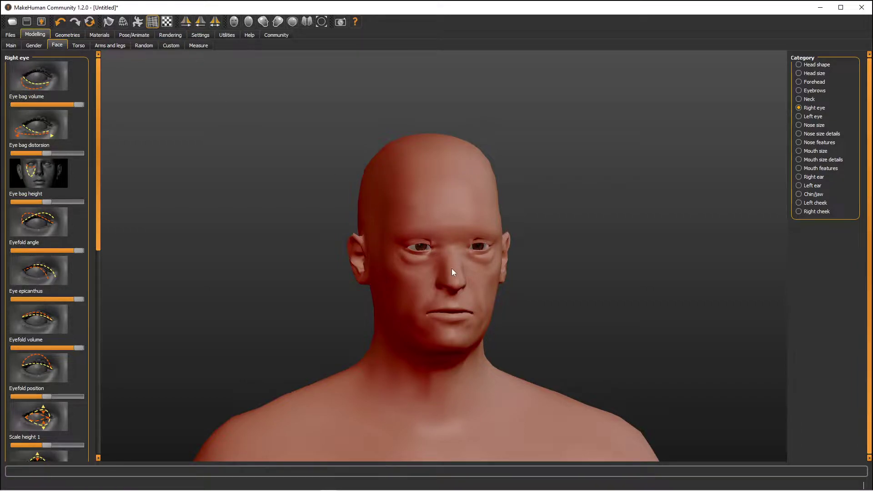
left_click(217, 23)
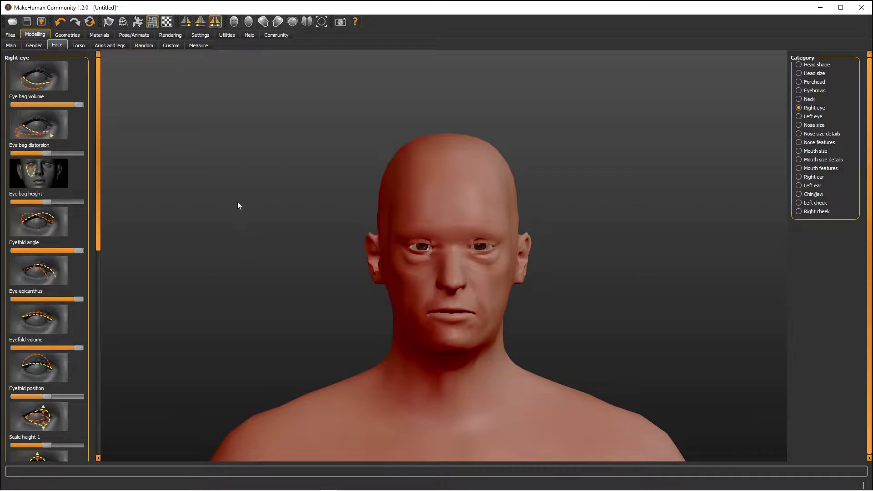
Step: Reset the human to defaults, discarding all changes
left_click(92, 23)
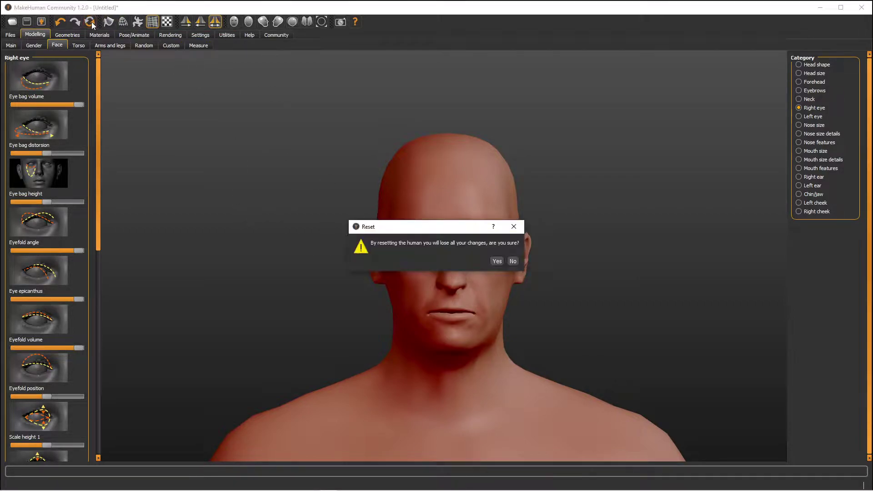
left_click(498, 261)
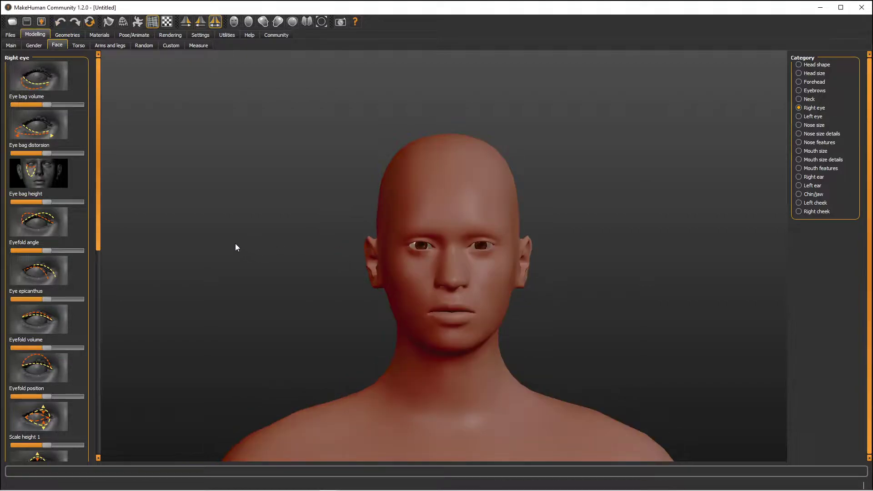
left_click(28, 46)
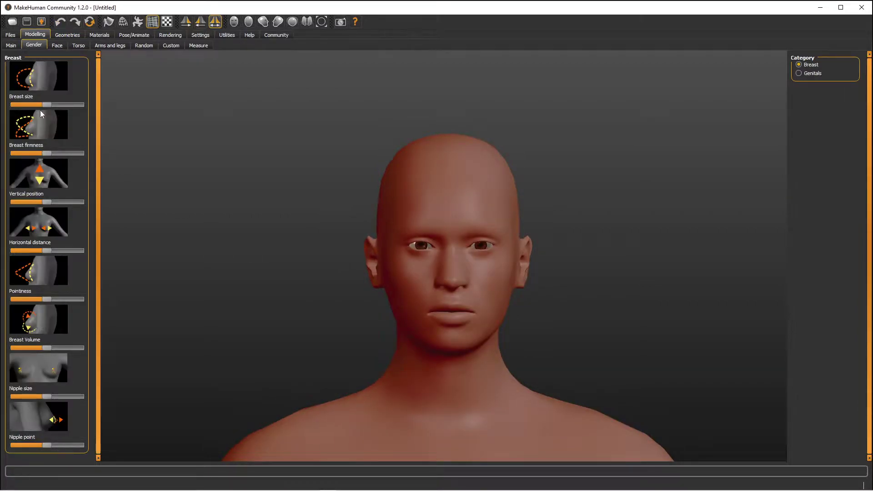
left_click(12, 46)
Step: Make the new human fully male, fully Caucasian and slimmer at weight 76.10%
mouse_move(46, 72)
left_mouse_down()
mouse_move(75, 72)
mouse_move(44, 89)
left_mouse_up()
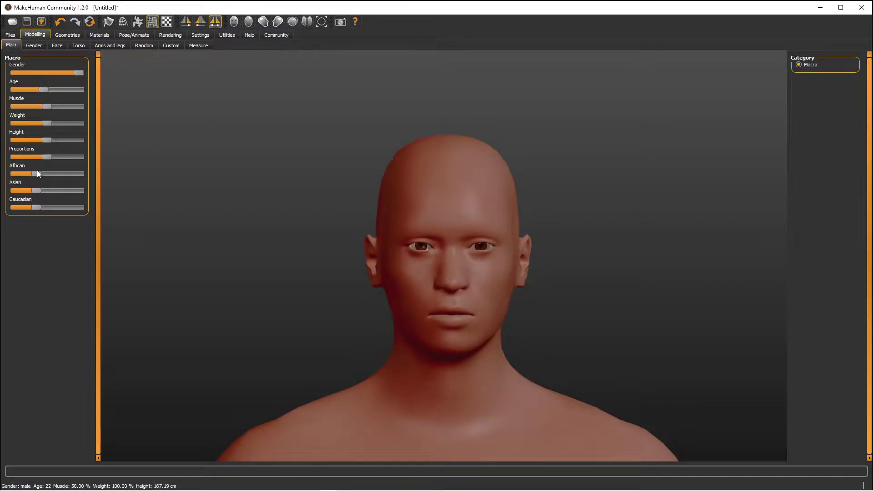
left_click_drag(36, 174, 13, 173)
left_click_drag(36, 191, 13, 190)
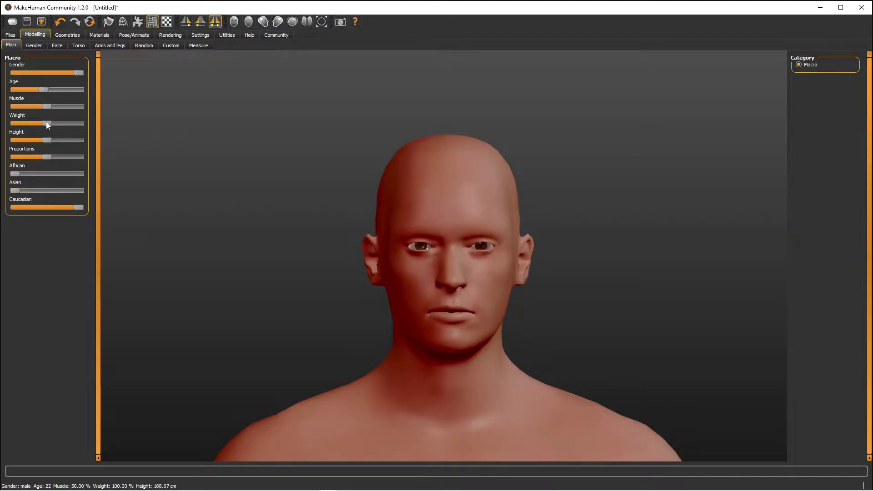
left_click_drag(46, 122, 32, 123)
left_click_drag(232, 115, 288, 210)
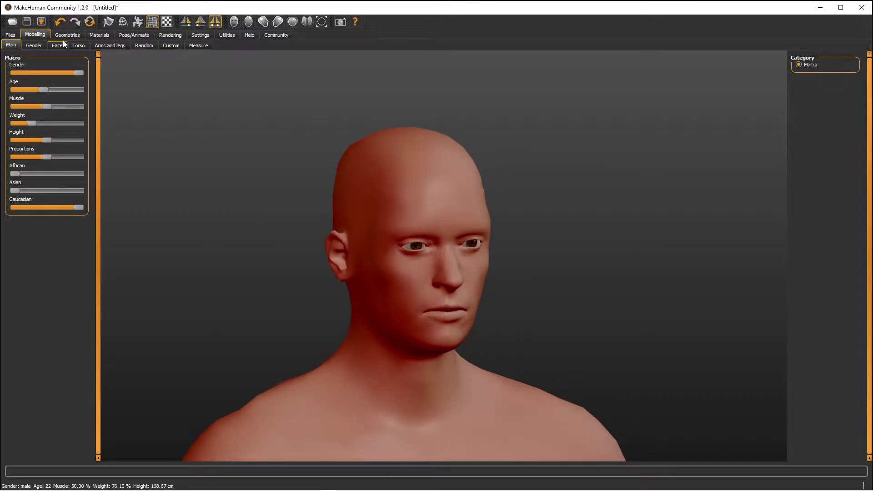
left_click(40, 45)
left_click(57, 45)
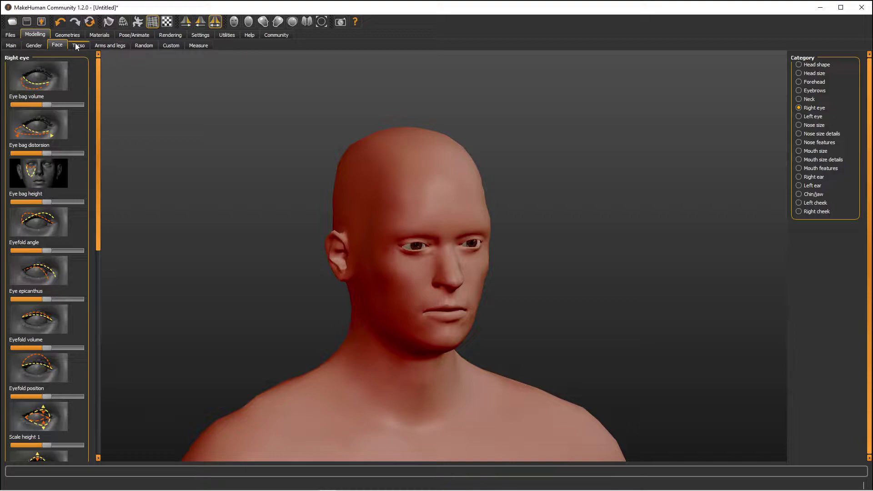
Step: Browse the Torso and Arms and legs modifiers, then bring up the Geometries Topologies list
left_click(78, 46)
left_click(103, 46)
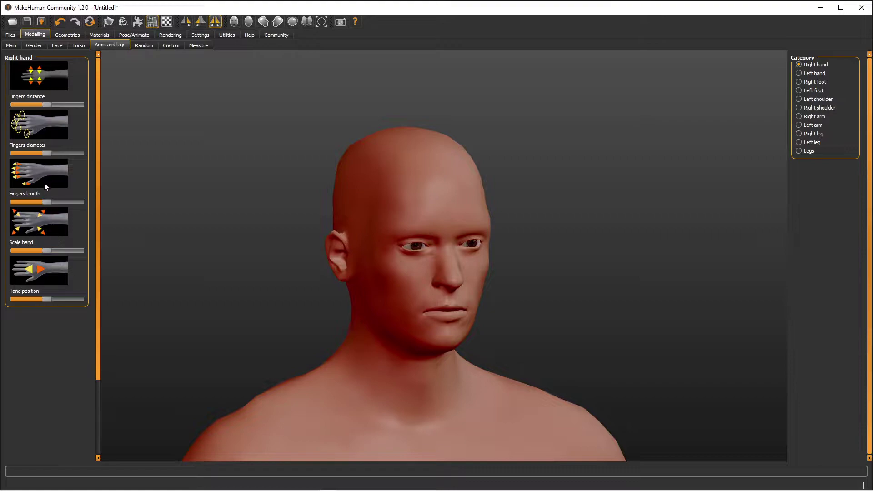
left_click(65, 35)
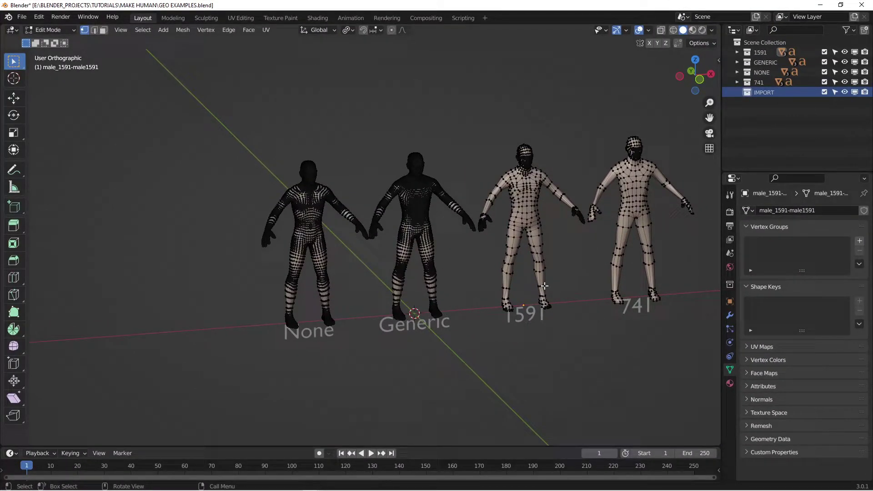
Step: Zoom in on the four topology meshes in Blender, focusing on the Generic mesh's torso
middle_click_drag(545, 285, 469, 278, "shift")
scroll(468, 277, "up", 4)
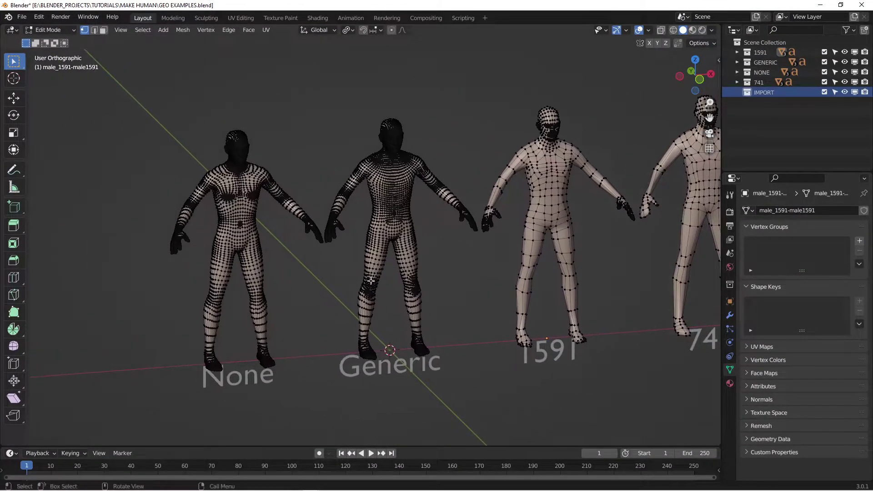
scroll(252, 350, "up", 8)
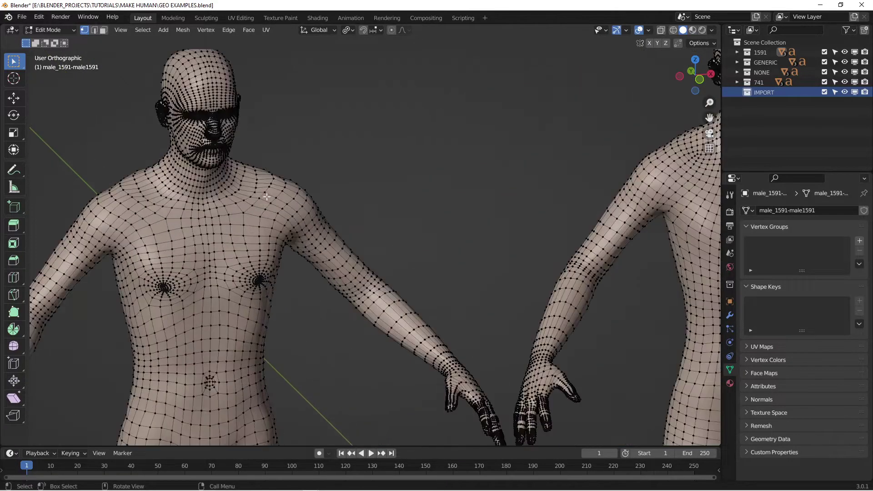
middle_click_drag(346, 173, 487, 220)
scroll(543, 204, "down", 3)
scroll(543, 204, "down", 3)
scroll(487, 219, "up", 5)
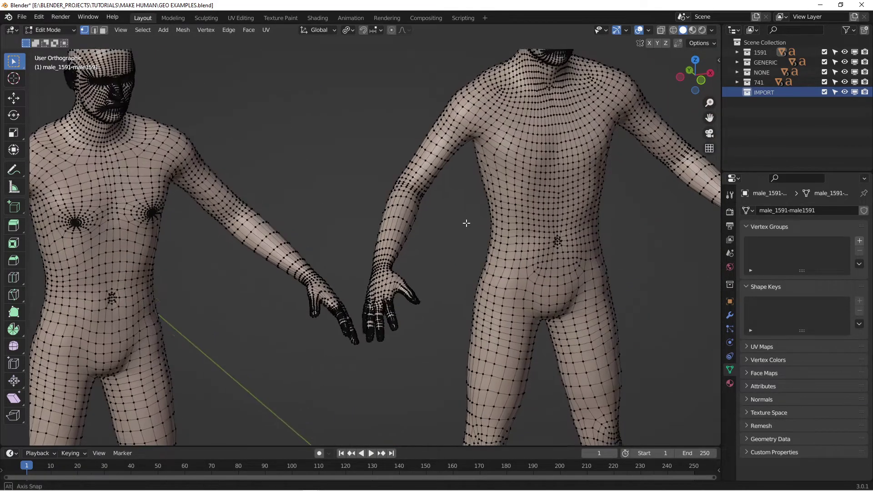
Step: Orbit the legs and frame None, Generic and 1591 from the front, then return to MakeHuman
middle_click_drag(399, 194, 570, 157, "shift")
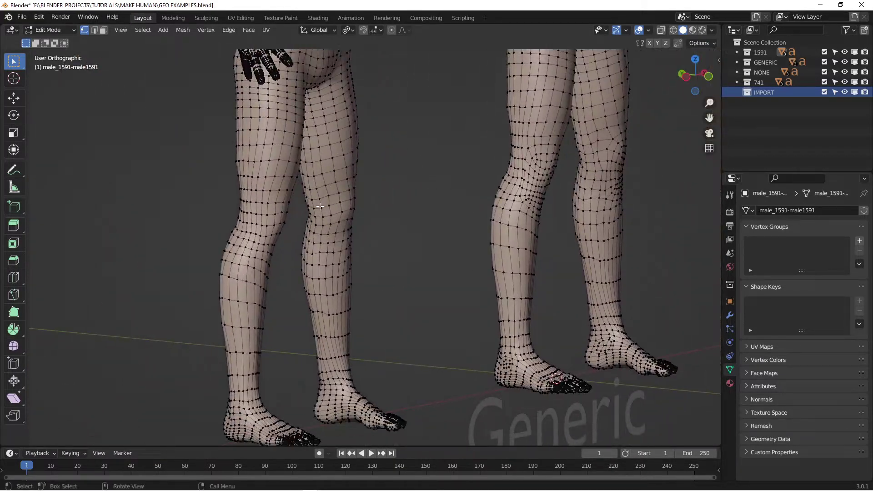
mouse_move(510, 182)
middle_mouse_down()
mouse_move(410, 195)
mouse_move(497, 193)
middle_mouse_up()
scroll(497, 193, "down", 5)
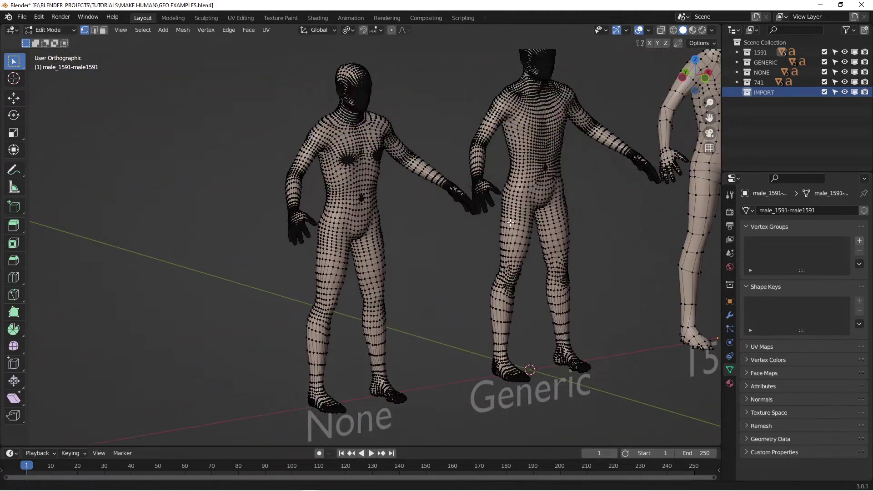
scroll(544, 271, "up", 2)
middle_click_drag(544, 271, 399, 120)
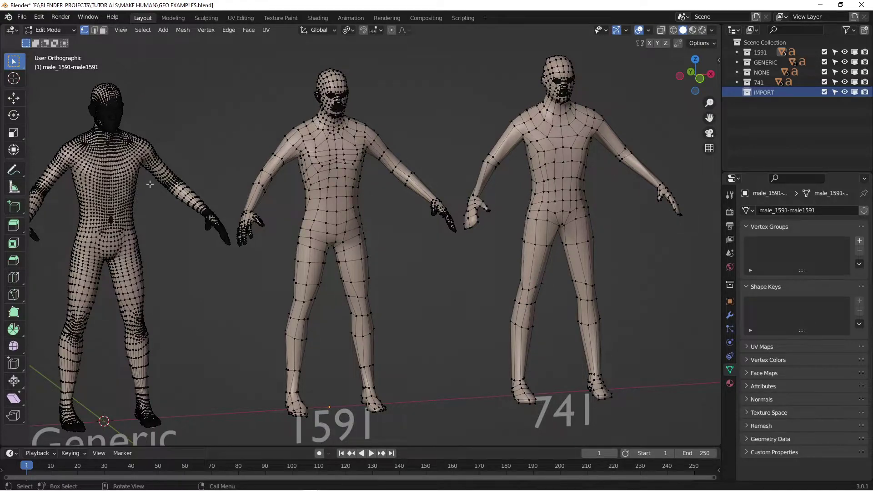
middle_click_drag(339, 151, 333, 195)
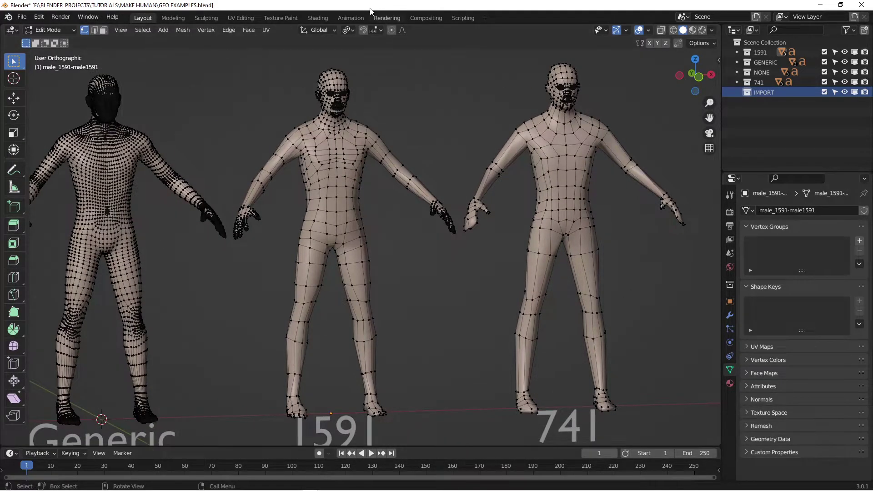
middle_click_drag(136, 148, 379, 122, "shift")
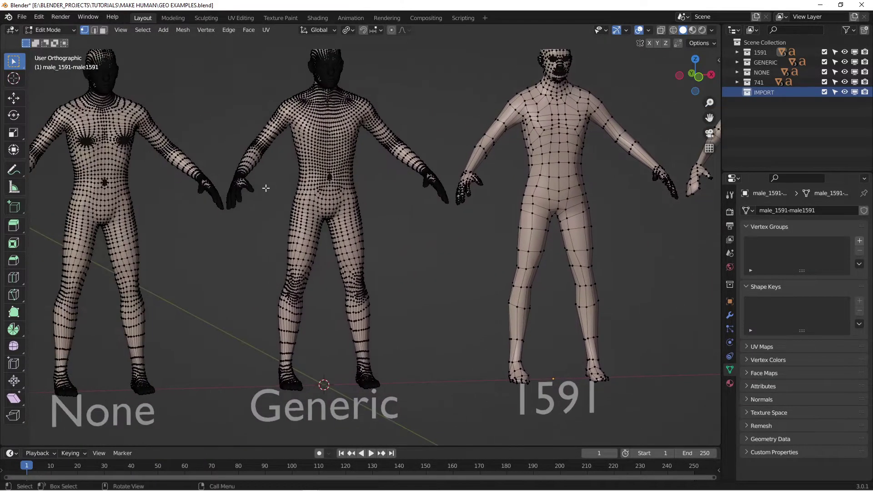
key("alt+Tab")
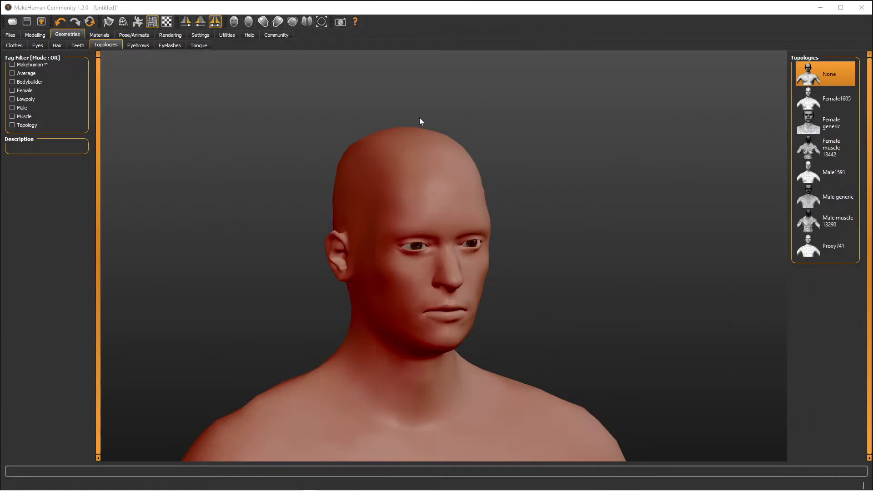
Step: Leave eyebrows and eyelashes off, and apply the Tongue01 tongue and Teeth base teeth
left_click(138, 47)
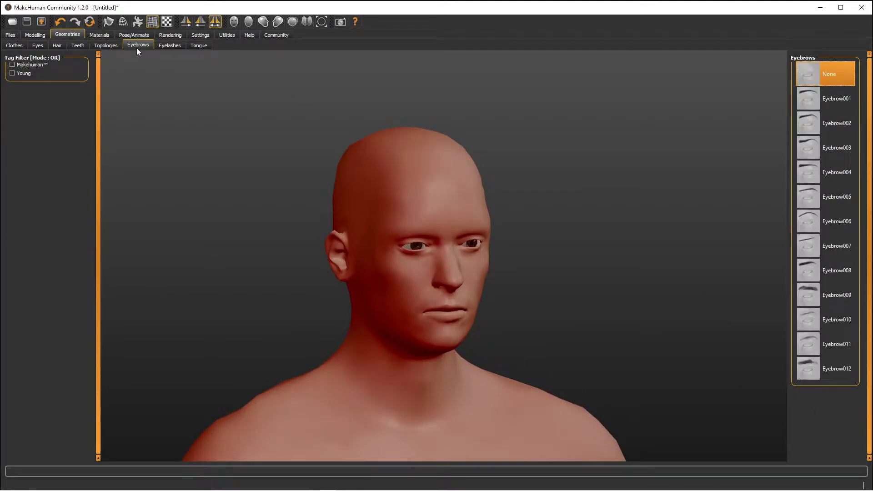
left_click(171, 46)
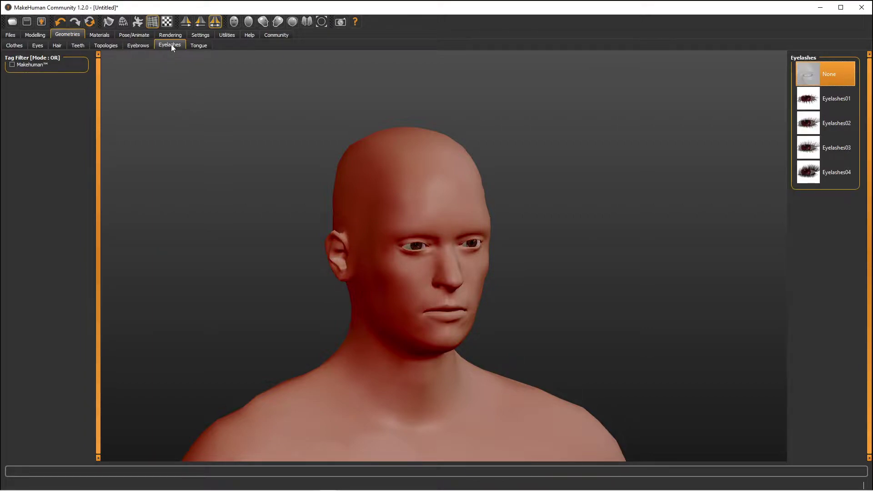
left_click(205, 48)
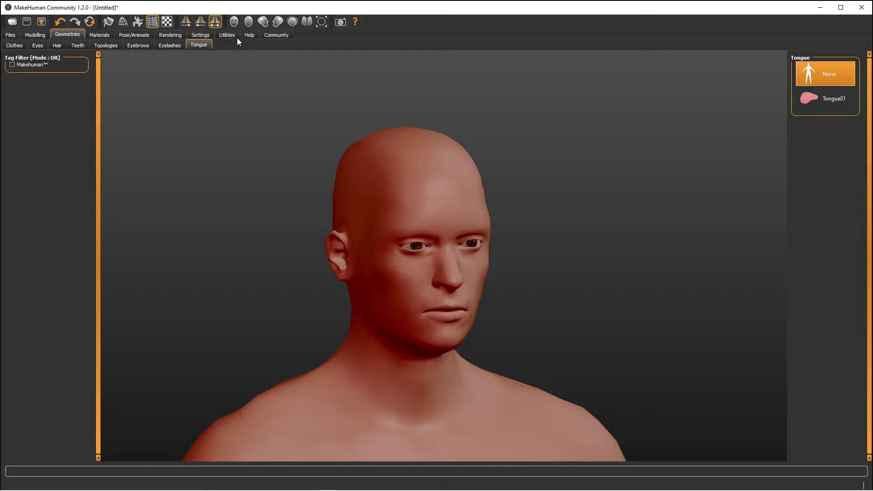
left_click(817, 95)
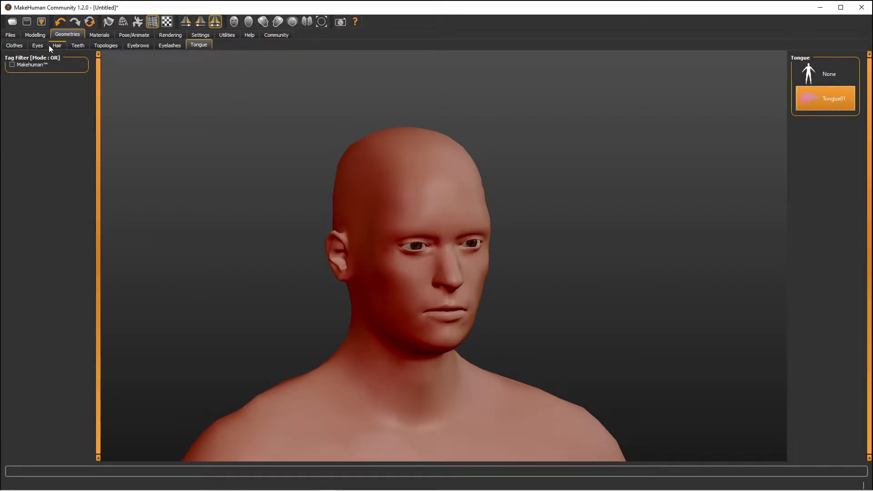
left_click(77, 46)
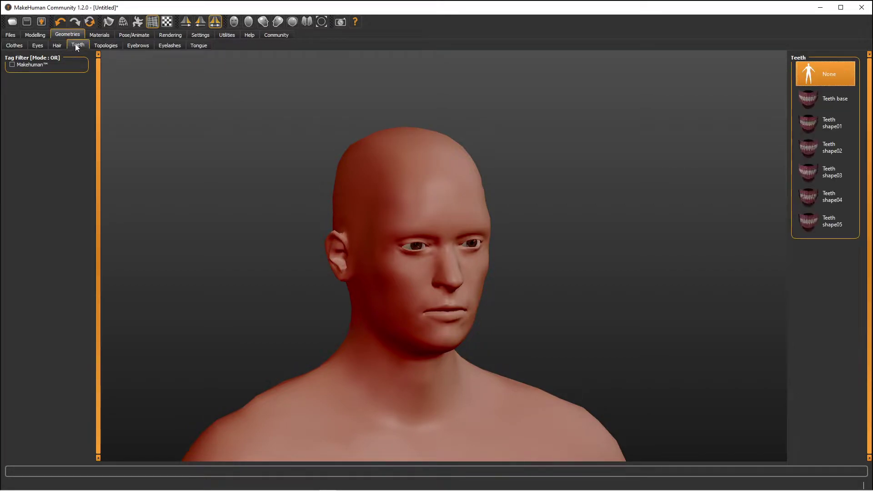
left_click(827, 96)
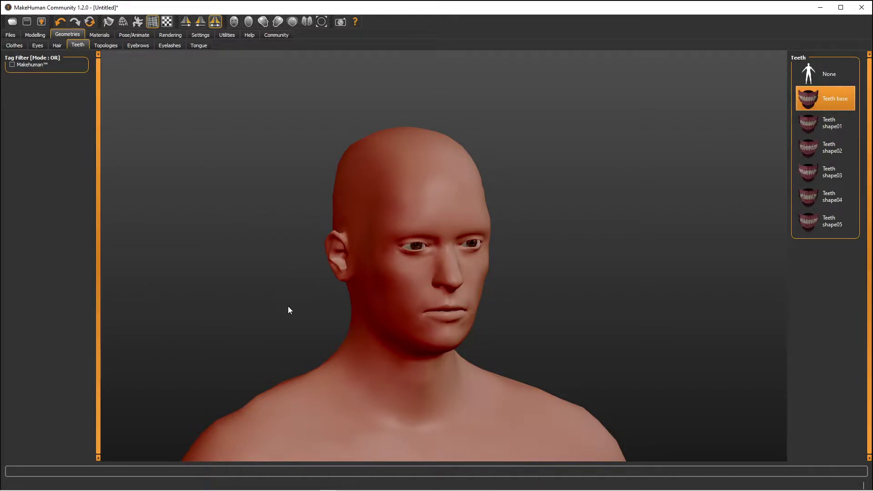
Step: Try Bob01 and Braid01 hair, leave the model bald, then view the High-poly eye and skin options
left_click(57, 45)
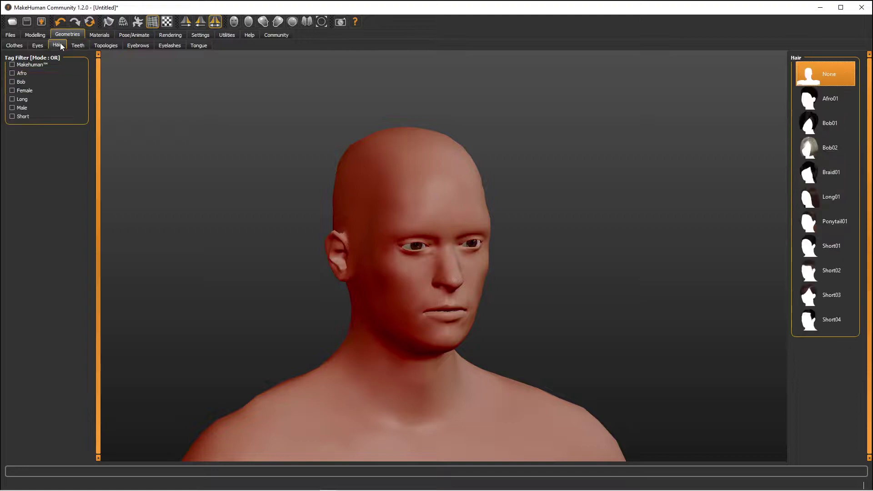
left_click(813, 132)
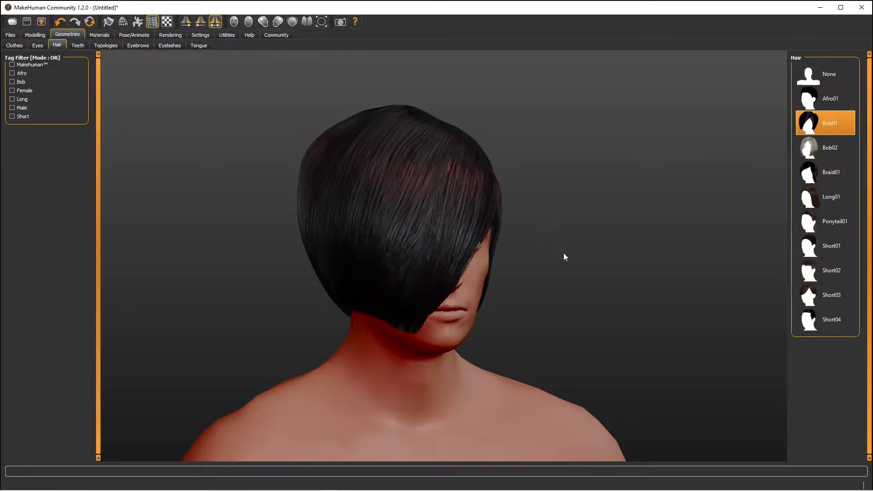
left_click_drag(564, 257, 523, 257)
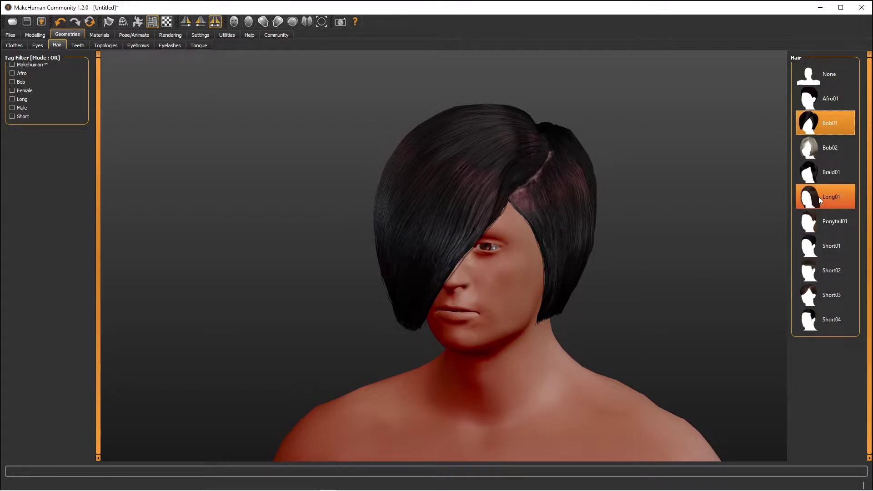
left_click(826, 172)
left_click_drag(708, 180, 532, 258)
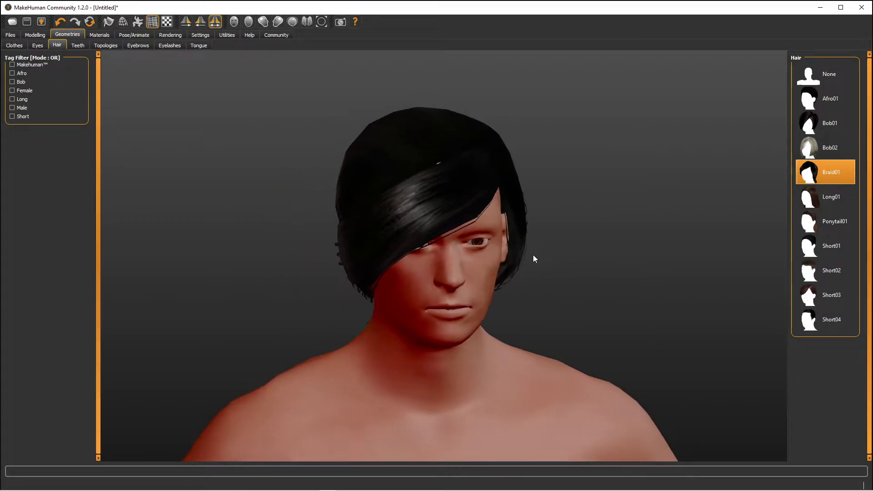
left_click(825, 74)
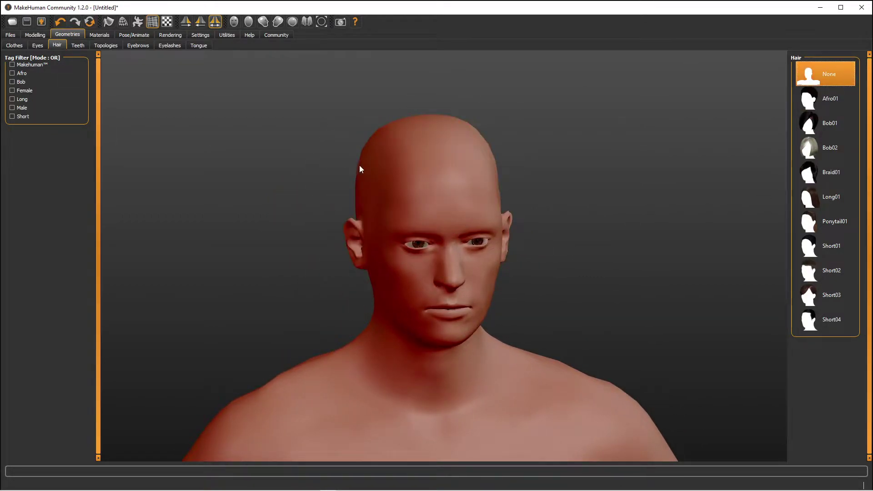
left_click(39, 46)
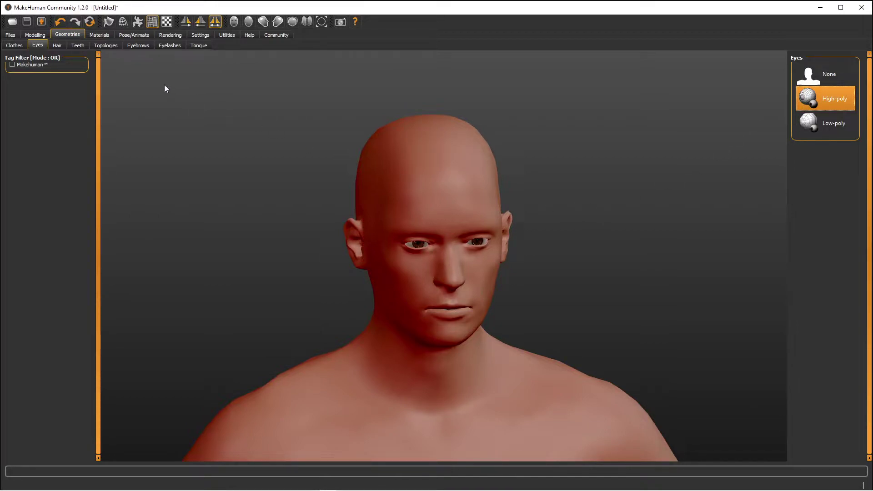
left_click(99, 35)
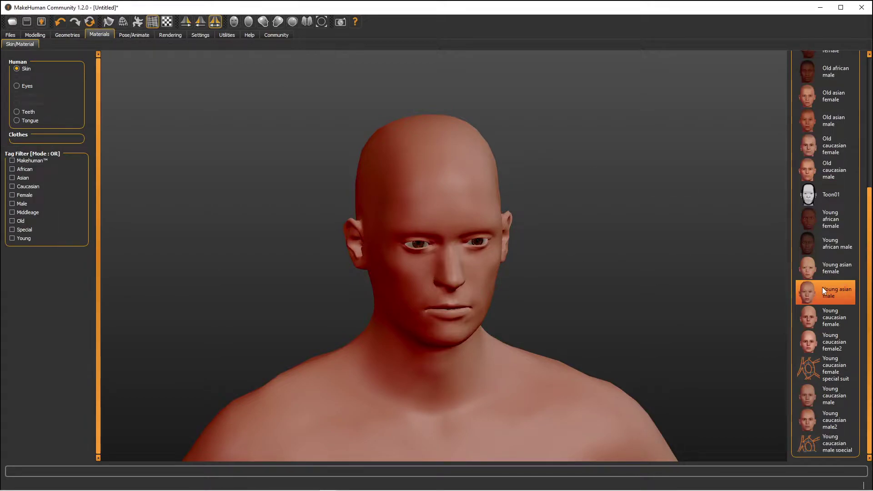
Step: Try Old asian male, Young asian female and Young asian male skins, settling on Old caucasian male
left_click(848, 127)
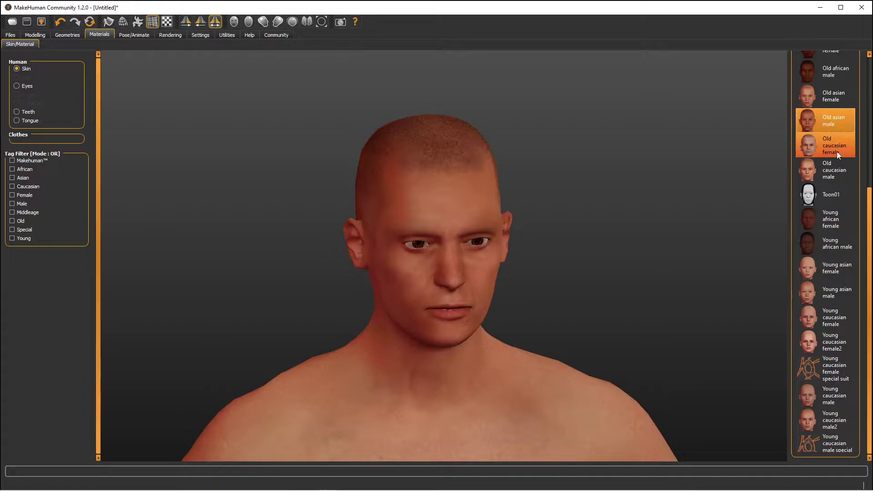
left_click(833, 267)
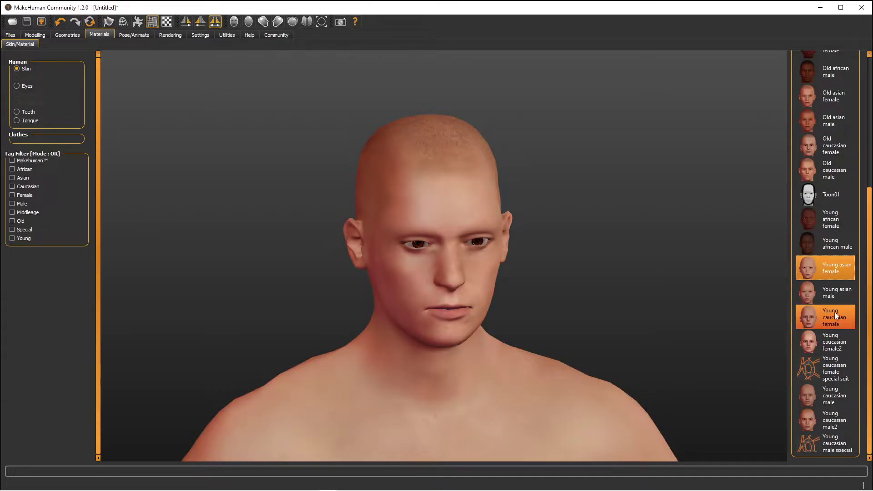
left_click(831, 299)
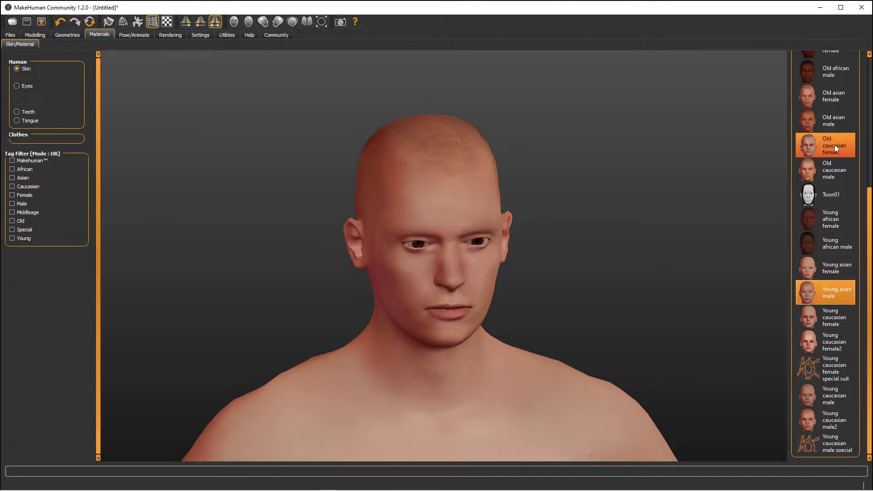
left_click(829, 169)
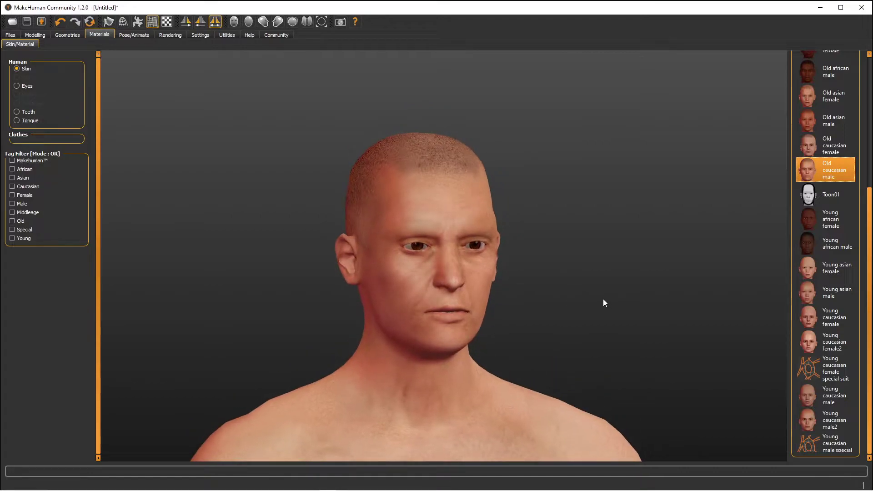
mouse_move(512, 246)
left_mouse_down()
mouse_move(498, 256)
mouse_move(515, 257)
left_mouse_up()
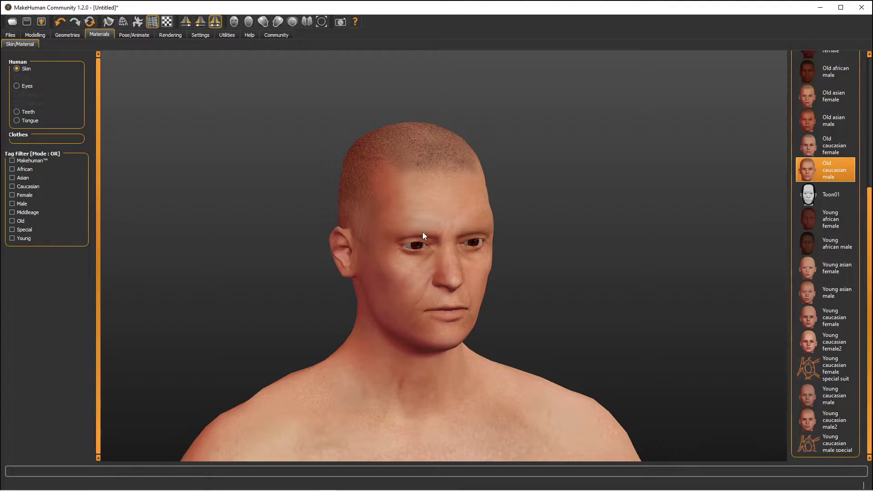
left_click_drag(412, 368, 495, 288)
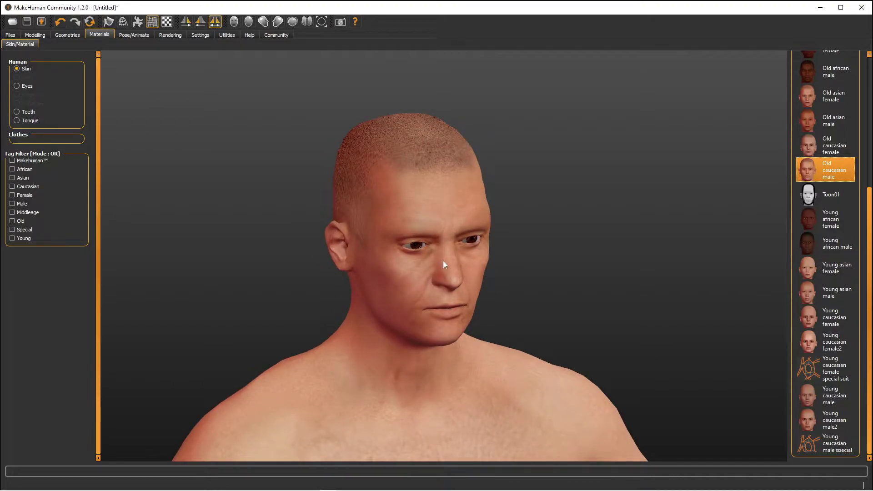
left_click_drag(443, 261, 442, 258)
left_click(128, 34)
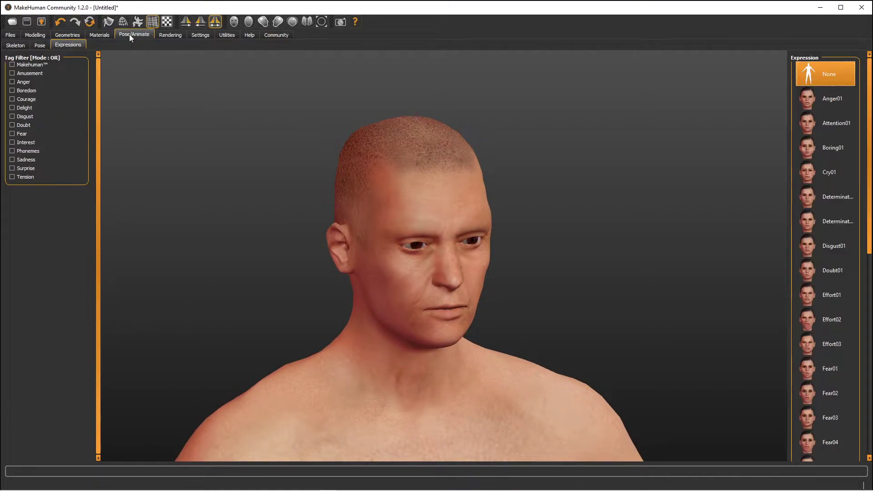
left_click(821, 247)
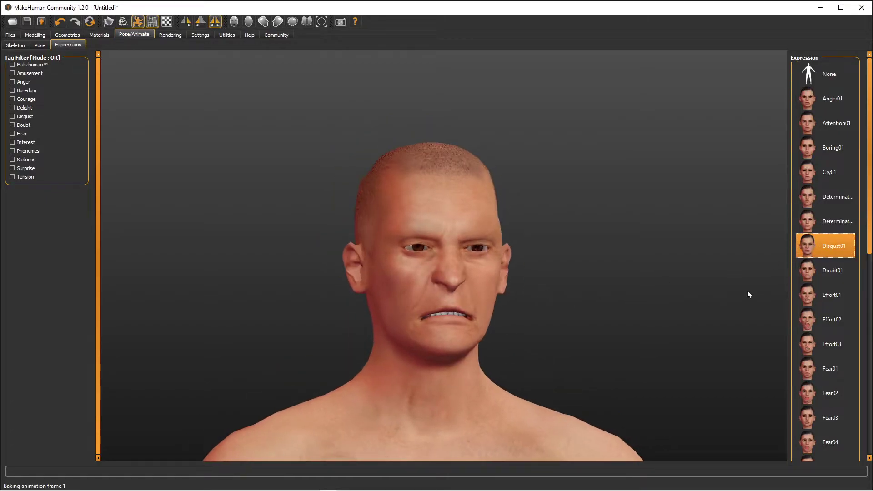
left_click(826, 295)
scroll(461, 304, "up", 2)
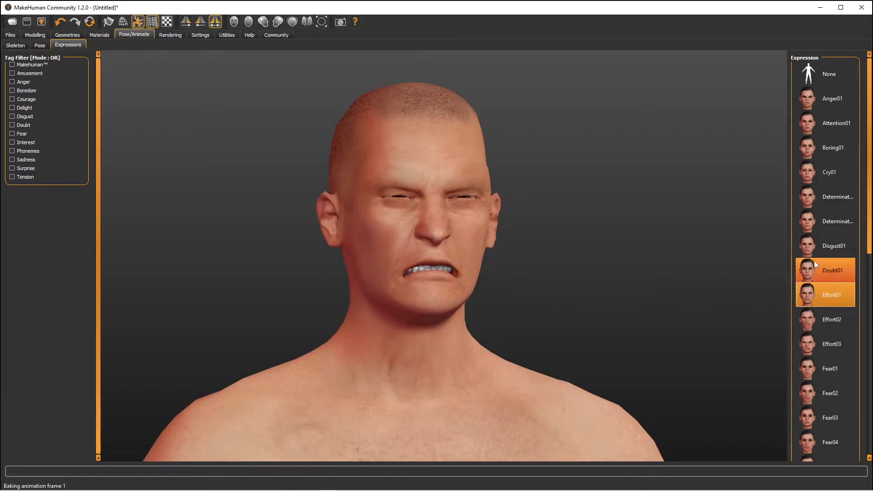
left_click(832, 394)
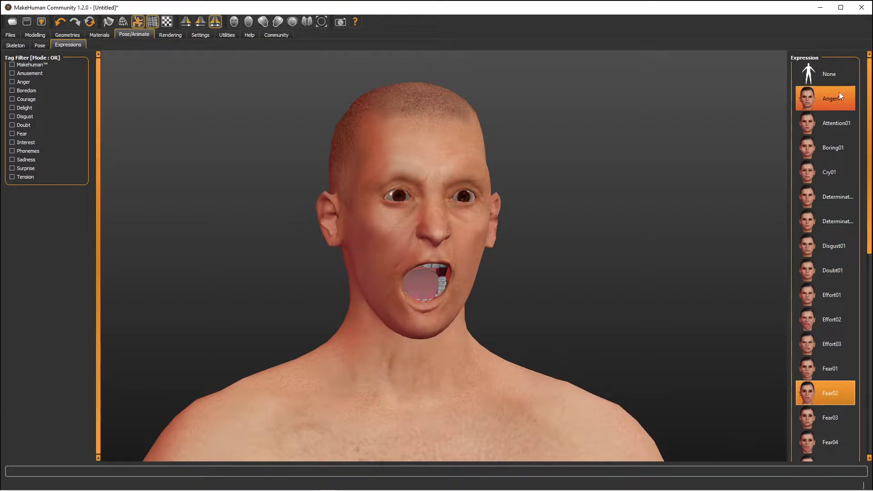
left_click(834, 76)
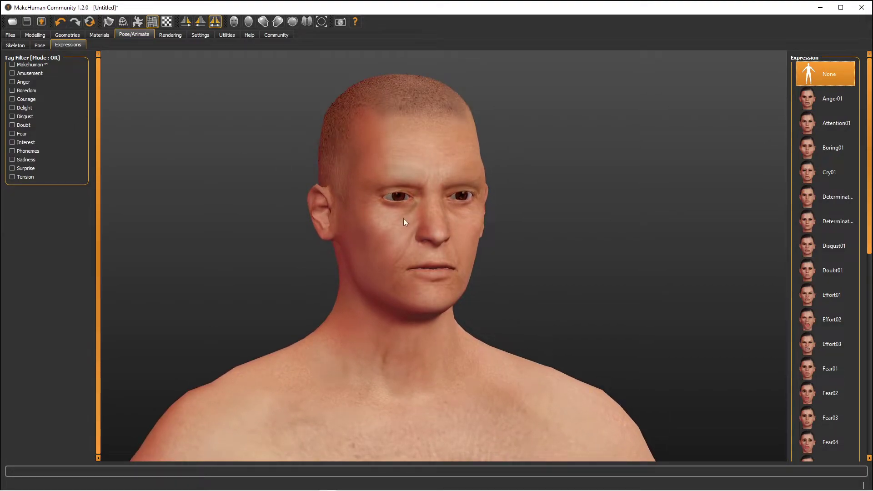
Step: Preview the Tpose and Fight01 poses, reset the pose to None, and show the Skeleton presets
left_click(42, 46)
scroll(562, 300, "down", 5)
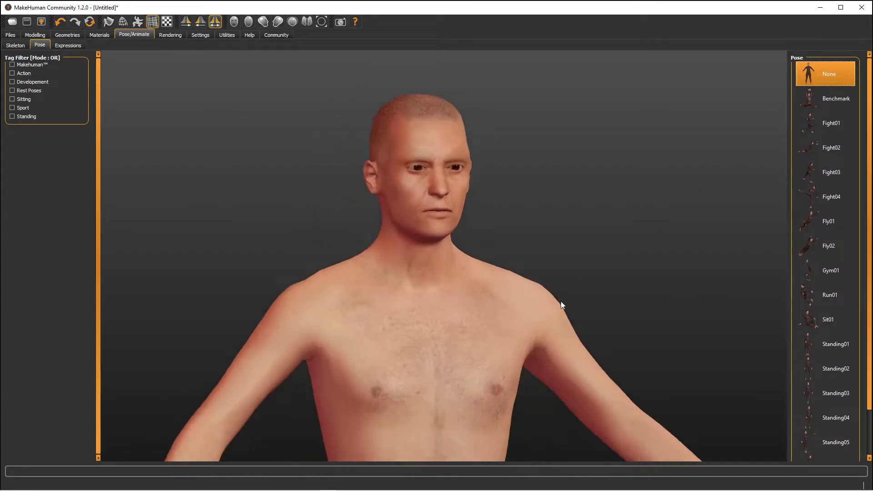
scroll(564, 298, "down", 5)
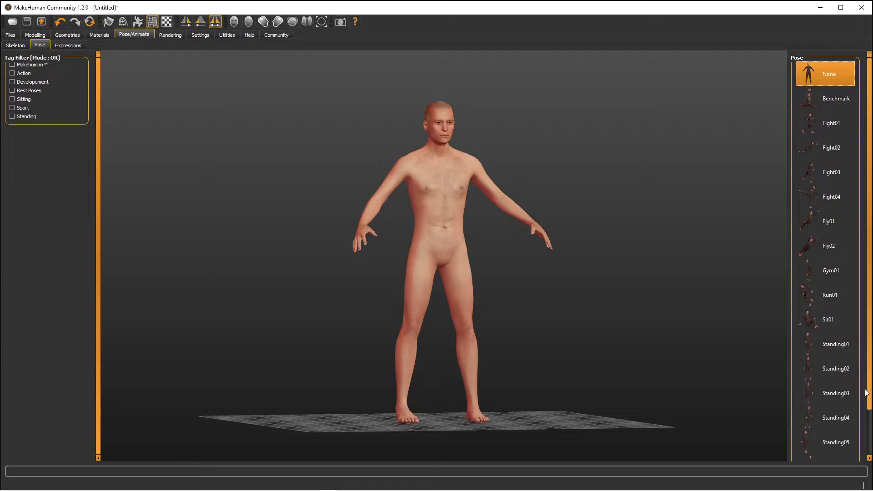
scroll(867, 394, "down", 2)
left_click(825, 441)
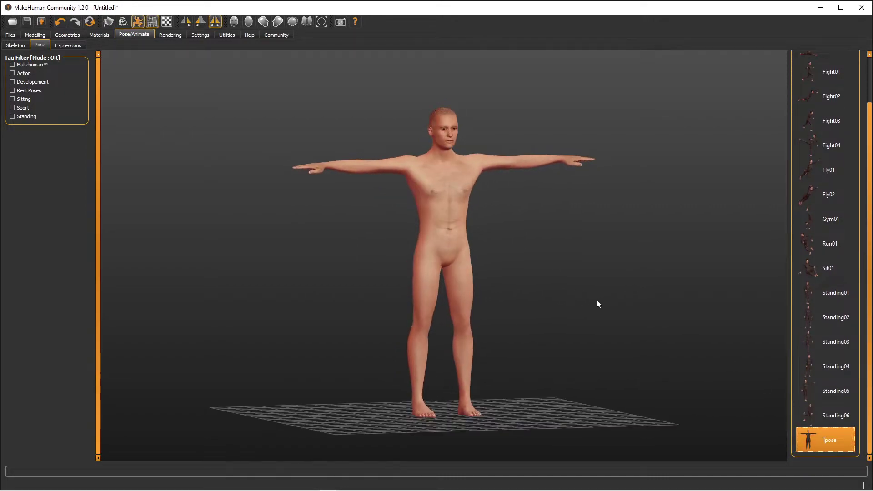
scroll(844, 113, "up", 2)
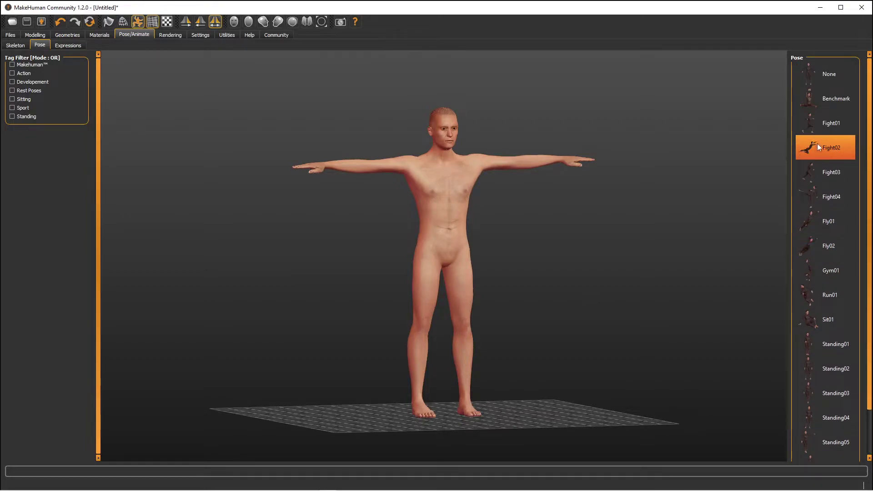
left_click(826, 122)
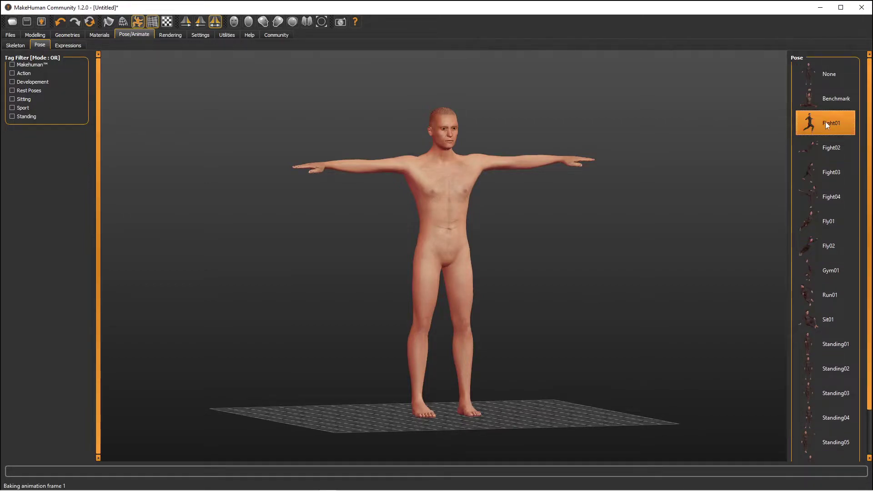
left_click(823, 74)
scroll(484, 194, "up", 3)
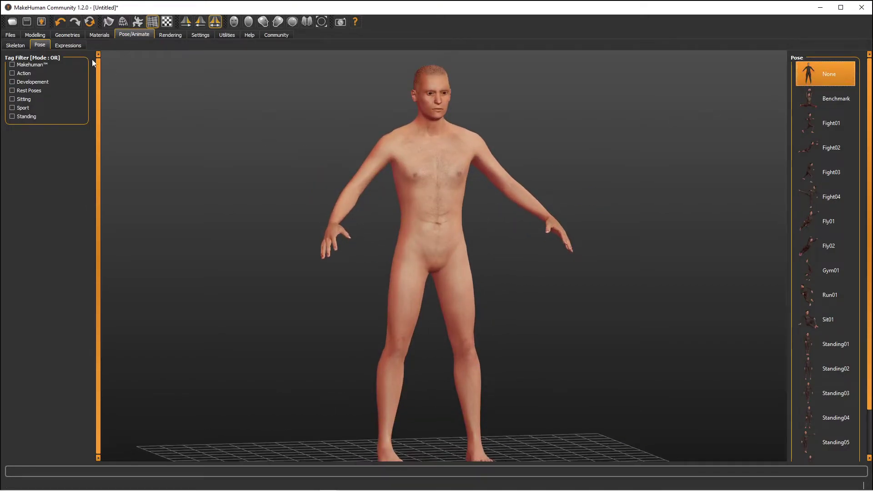
left_click(15, 45)
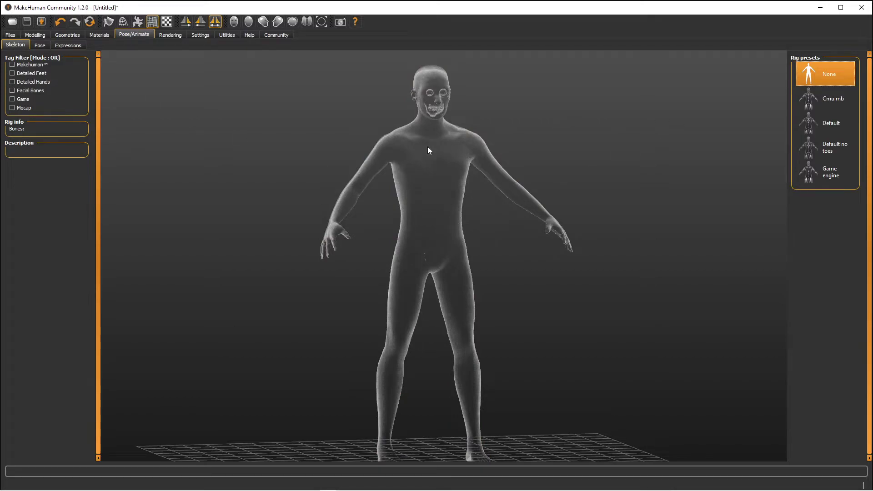
Step: Apply the Cmu mb skeleton and orbit around the x-ray model to inspect it
left_click_drag(428, 150, 679, 151)
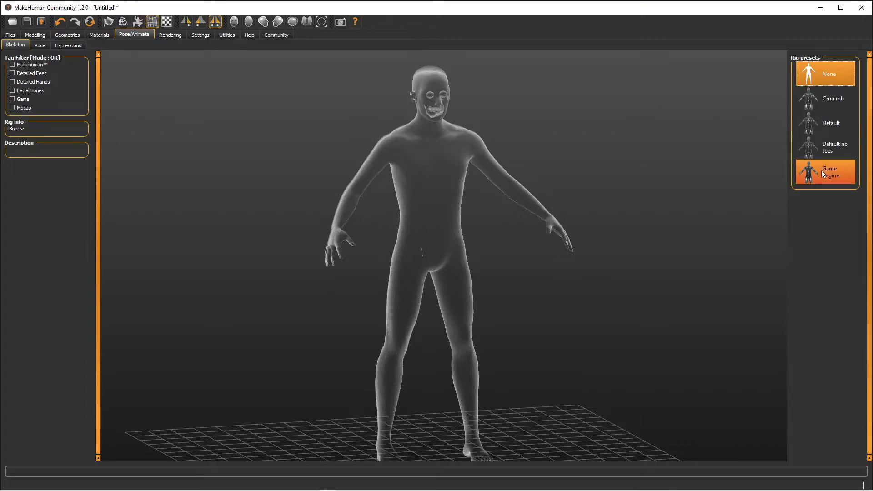
left_click(815, 109)
left_click_drag(769, 129, 532, 312)
scroll(549, 269, "up", 5)
scroll(550, 266, "up", 3)
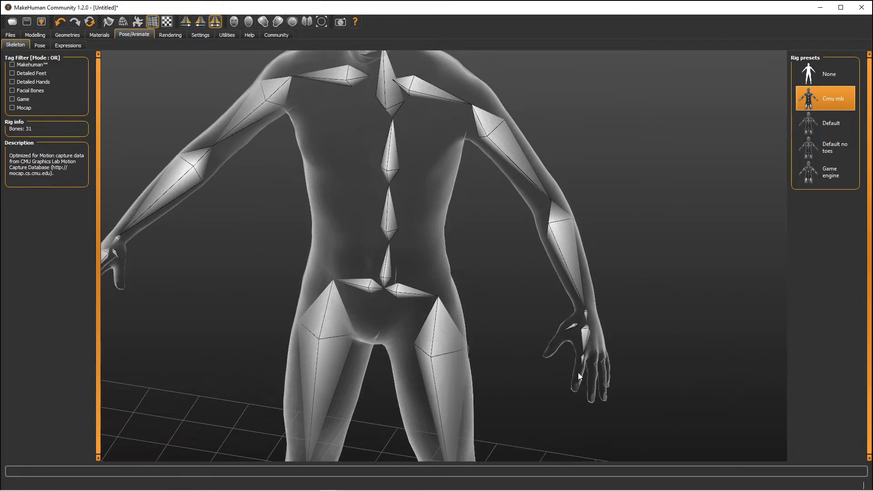
scroll(553, 360, "down", 5)
left_click_drag(552, 360, 591, 350)
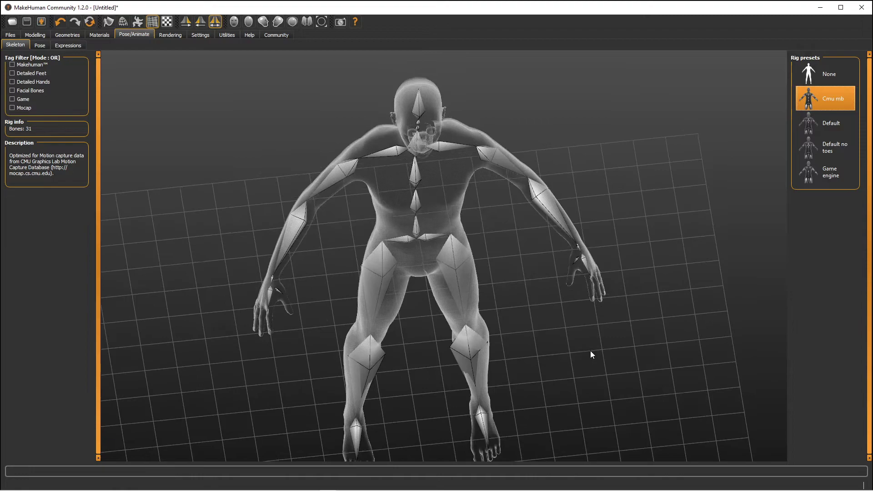
Step: Try the Default rig, then the Default no toes skeleton, inspecting the bones from several angles
left_click(824, 124)
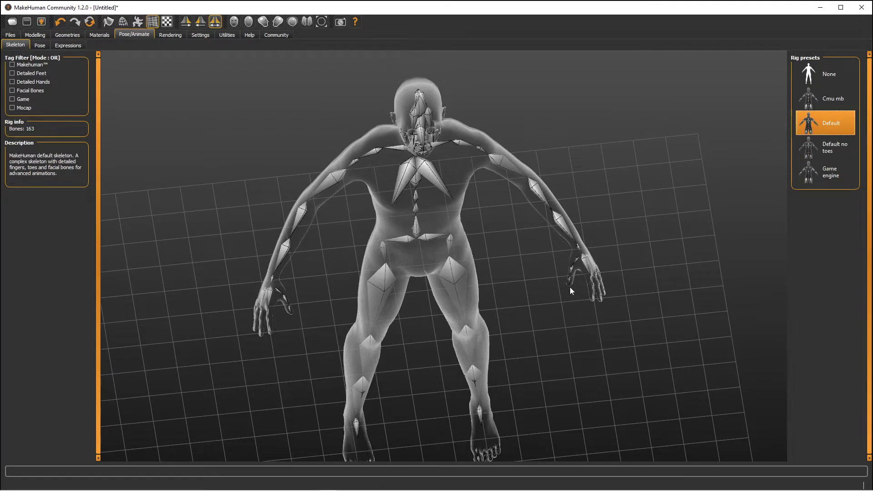
left_click_drag(569, 288, 546, 258)
scroll(538, 263, "down", 3)
left_click_drag(476, 383, 476, 390)
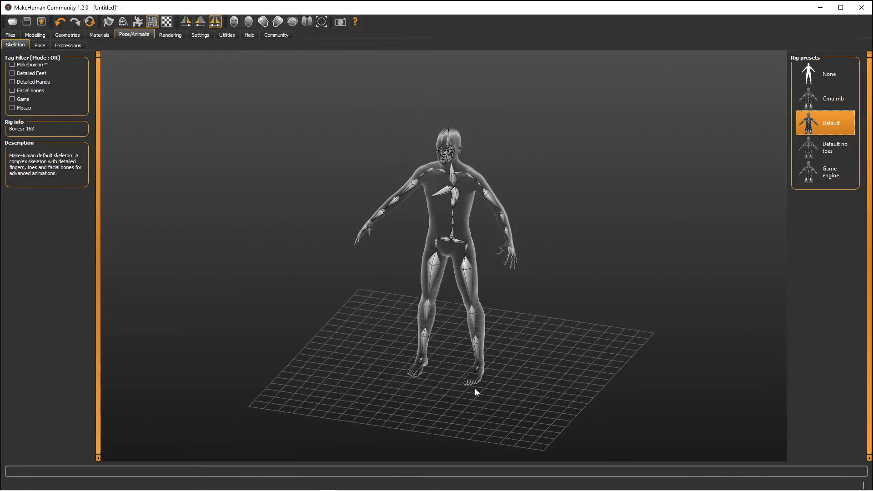
scroll(477, 398, "up", 3)
left_click_drag(563, 287, 770, 217)
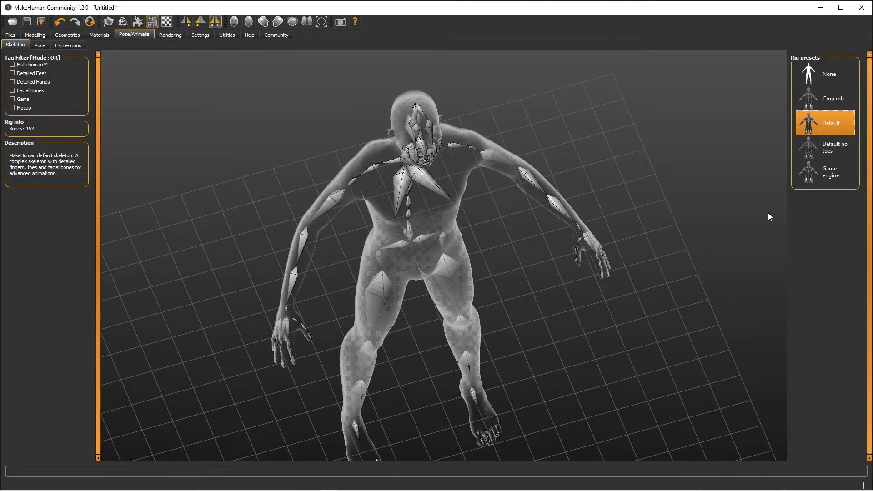
left_click(835, 151)
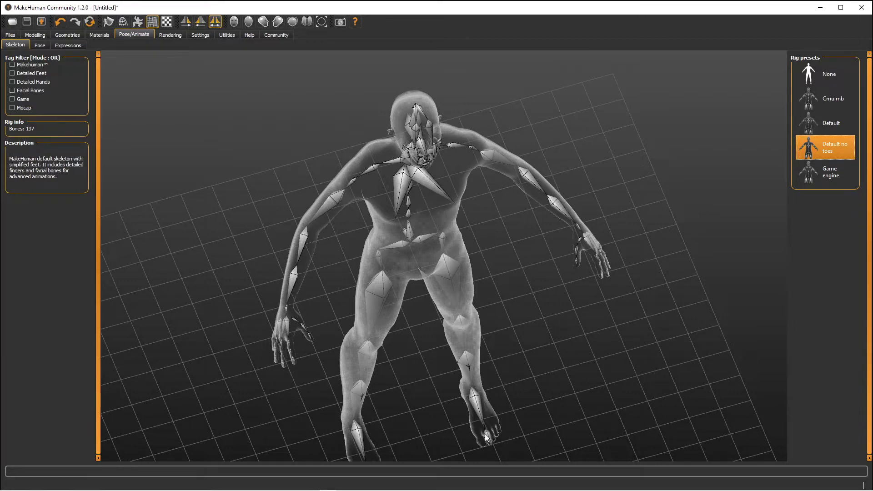
left_click_drag(484, 422, 601, 263)
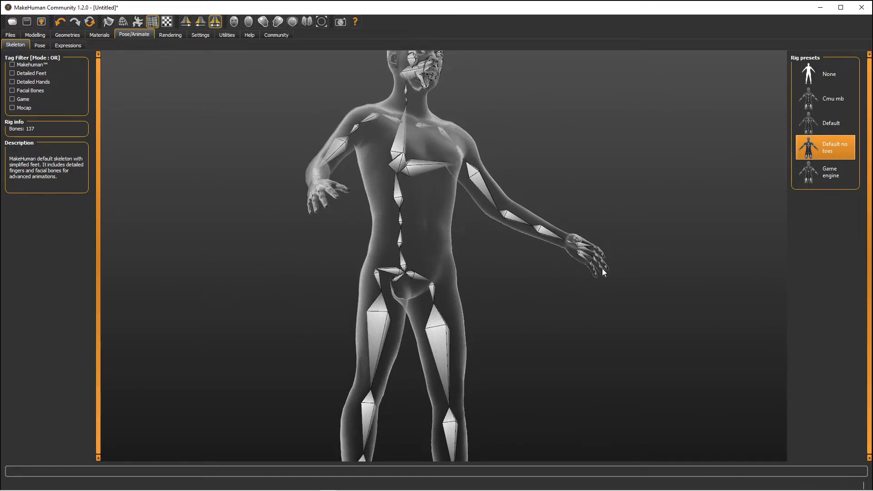
Step: Compare the Game engine and Default rigs, then settle on Default no toes with 137 bones
left_click(843, 176)
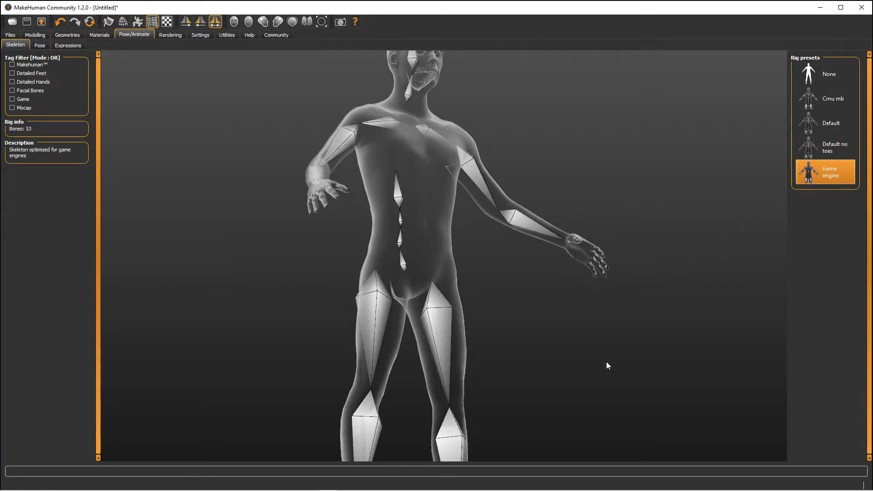
left_click_drag(607, 361, 503, 285)
scroll(502, 284, "up", 2)
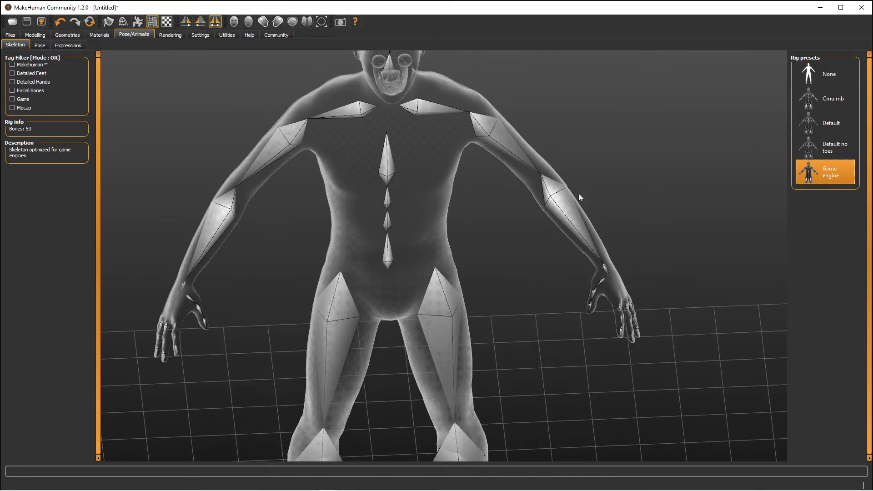
left_click_drag(579, 192, 471, 149)
scroll(471, 137, "down", 3)
left_click_drag(470, 114, 466, 91)
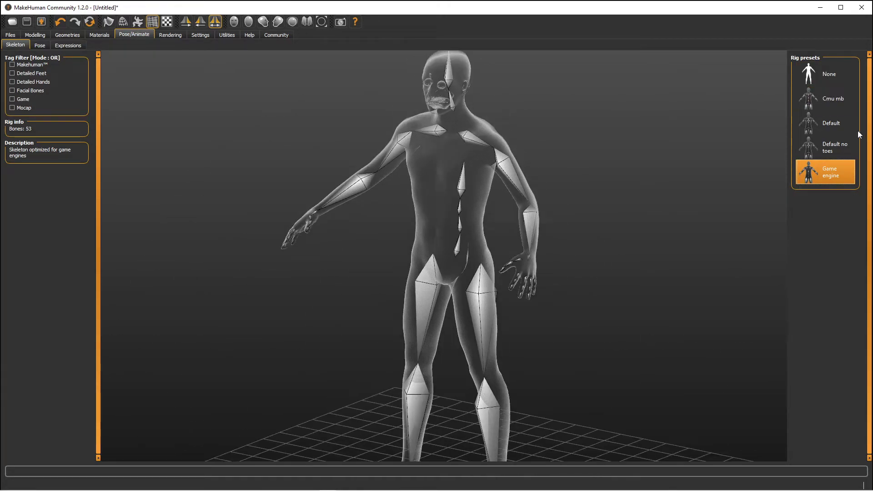
left_click(825, 123)
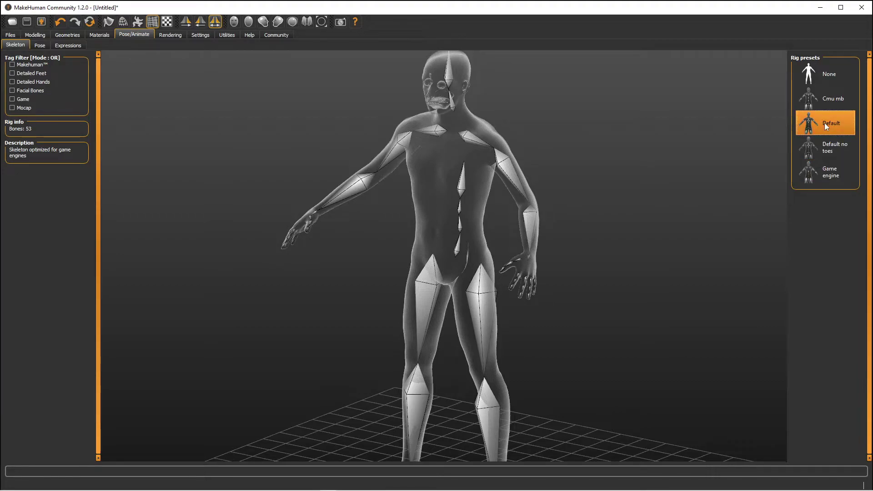
left_click(828, 146)
left_click_drag(537, 221, 820, 169)
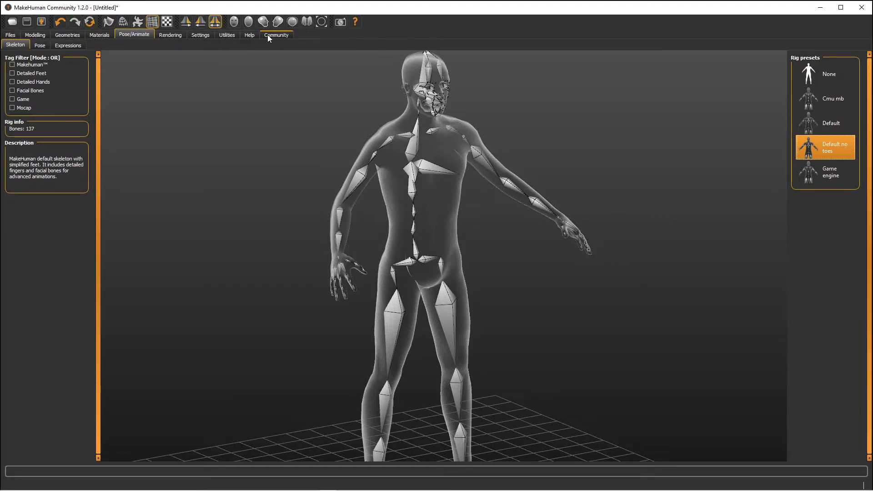
Step: From Files > Export, save the Collada export as MODEL.dae and confirm overwriting the old file
left_click(10, 34)
left_click(56, 45)
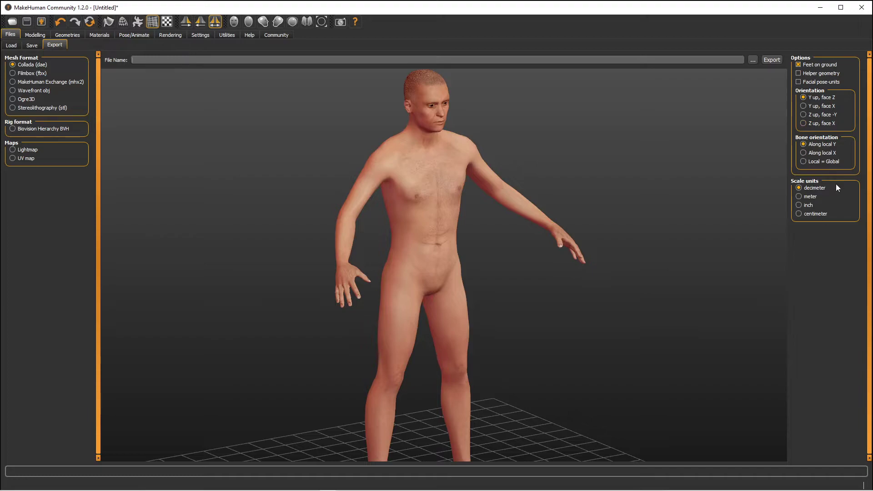
left_click(753, 60)
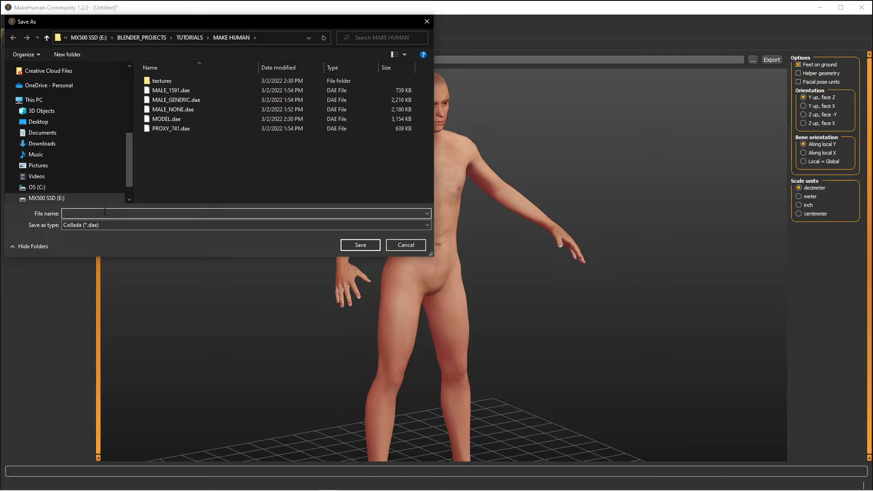
type("MODEL")
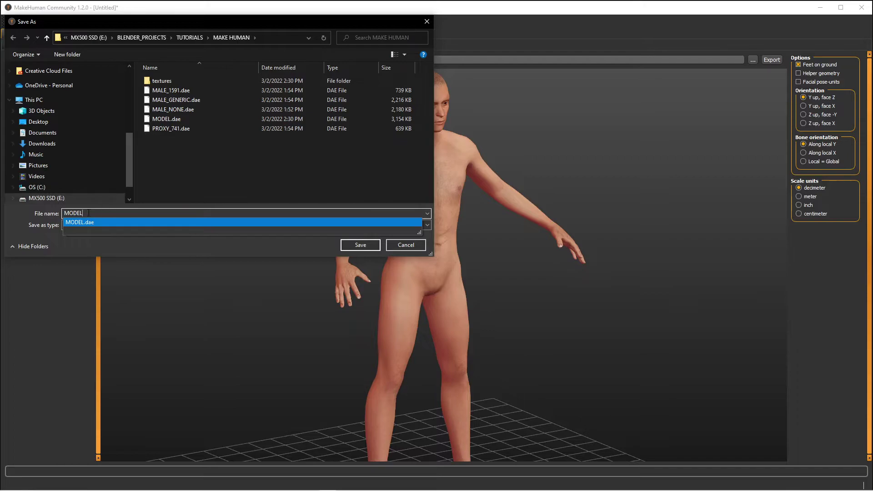
left_click(374, 246)
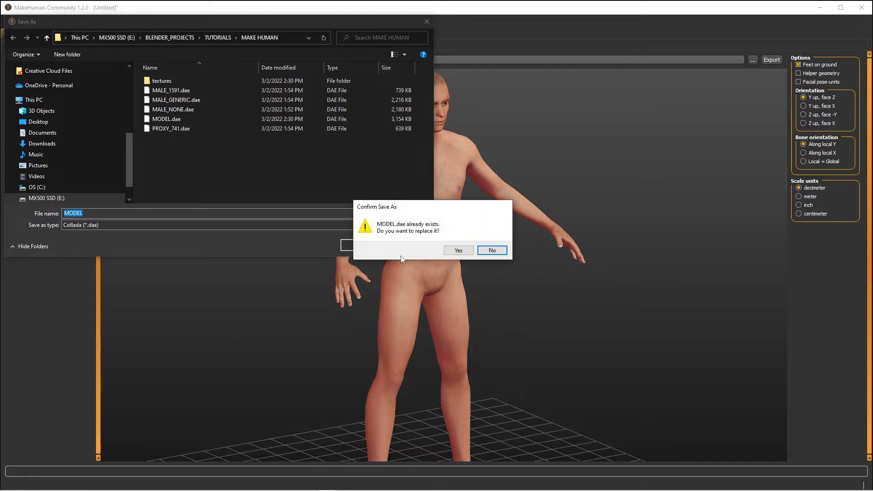
left_click(458, 251)
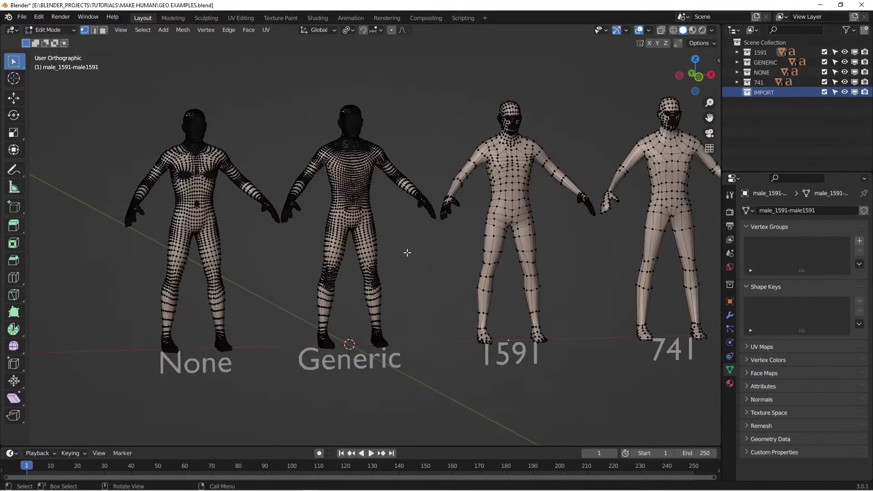
Step: Hide the 1591, GENERIC, NONE and 741 example collections in the outliner
scroll(405, 250, "down", 8)
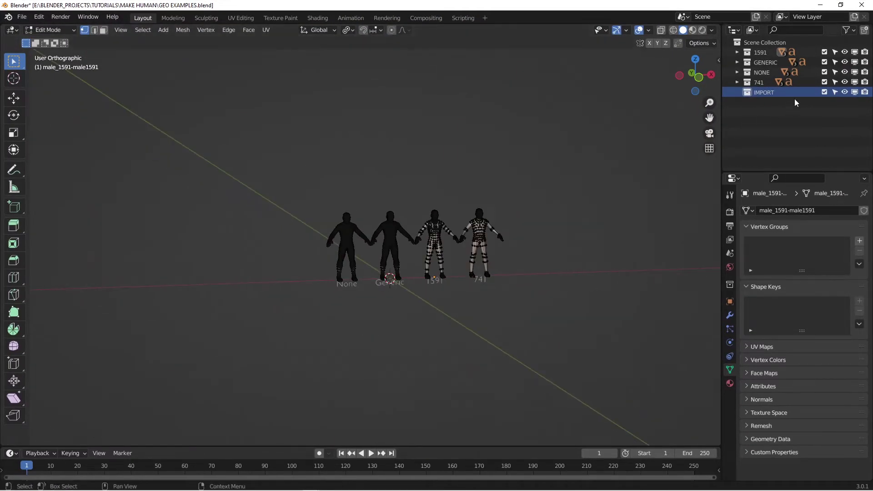
left_click_drag(845, 52, 844, 82)
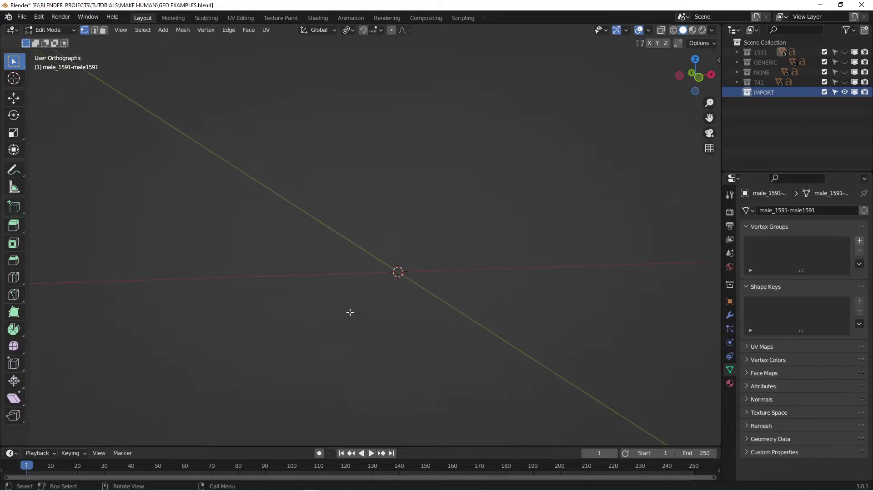
middle_click_drag(350, 313, 320, 318, "shift")
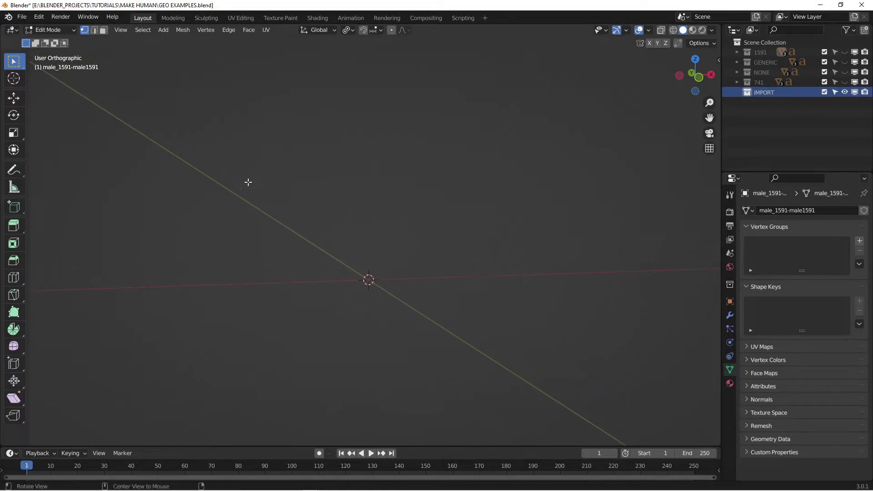
Step: Import MODEL.dae via File > Import > Collada (.dae)
left_click(22, 17)
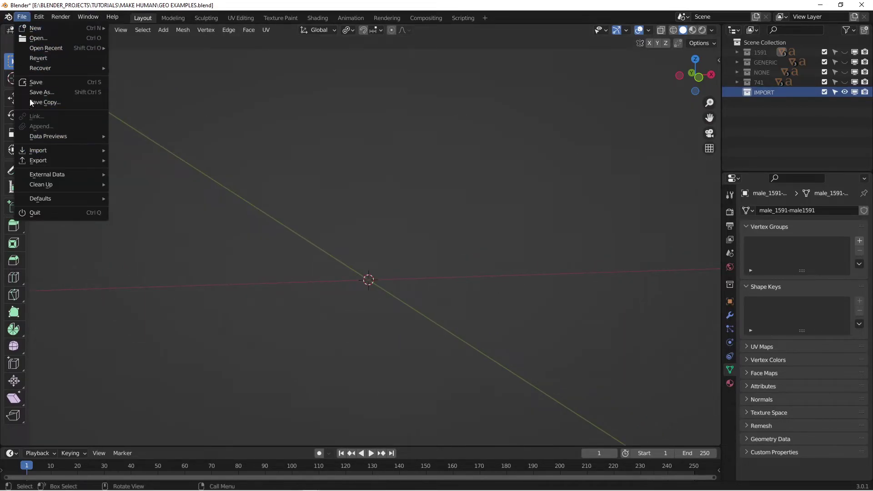
mouse_move(55, 152)
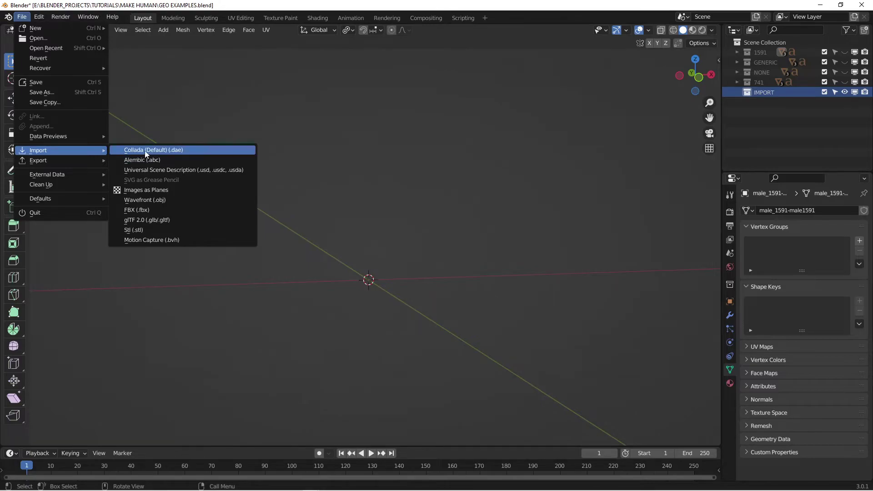
left_click(160, 151)
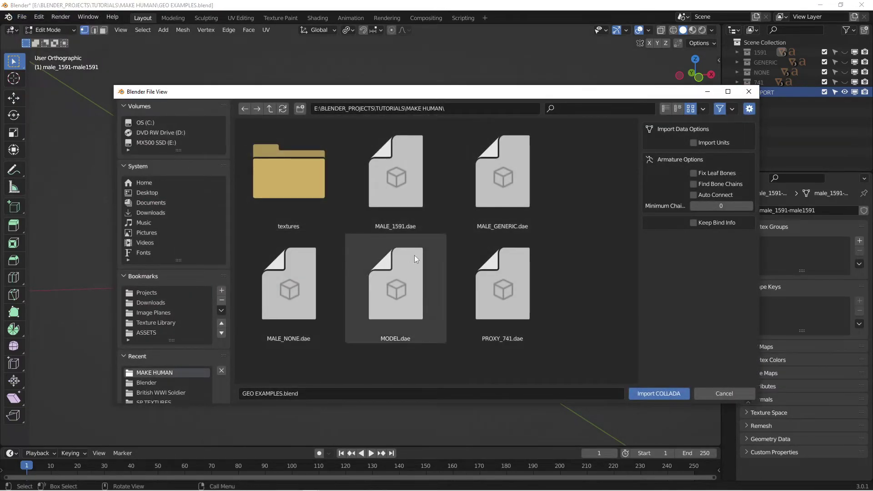
left_click(437, 304)
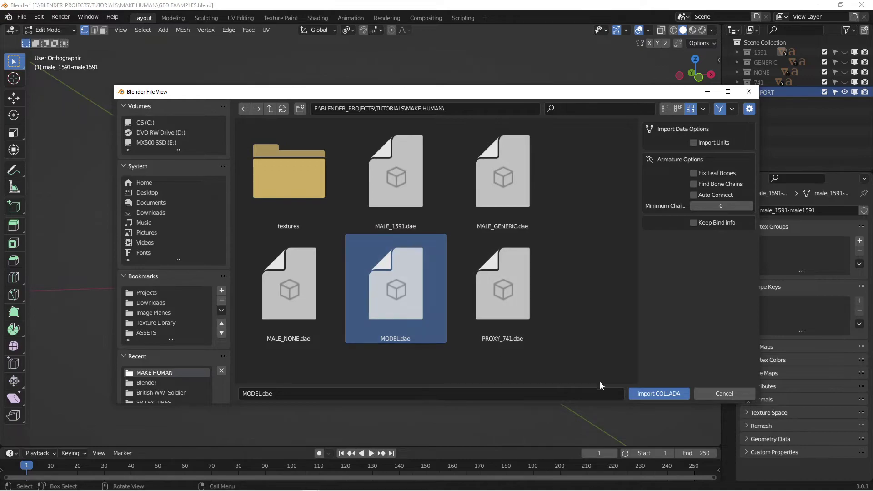
left_click(674, 396)
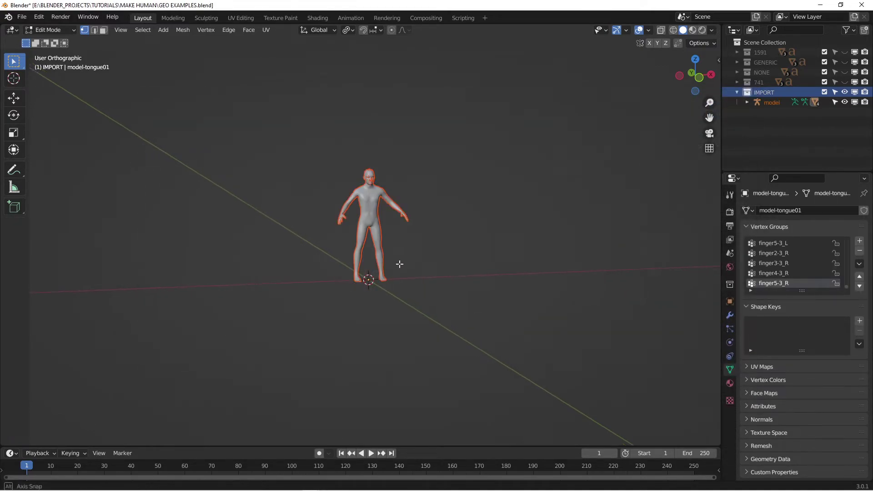
Step: Return to Object Mode and hide the body mesh with H to expose the bones
middle_click_drag(378, 204, 380, 298, "shift")
scroll(380, 298, "up", 6)
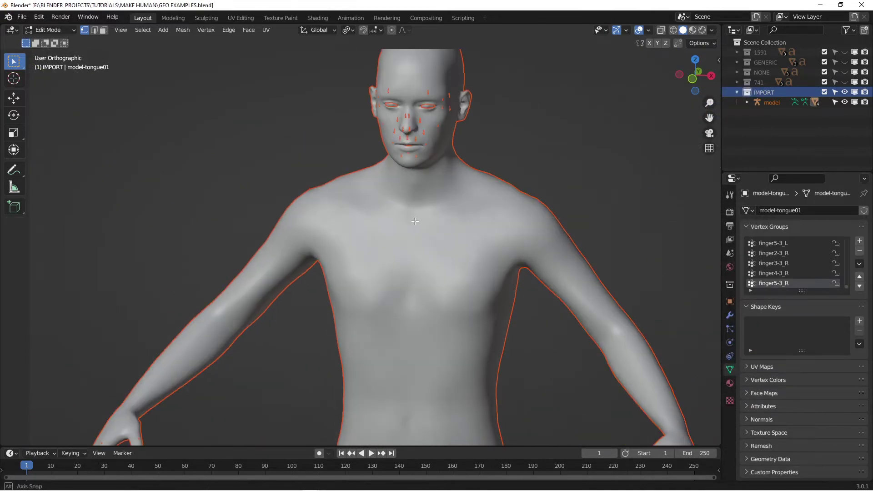
key("Tab")
left_click(377, 180)
key("h")
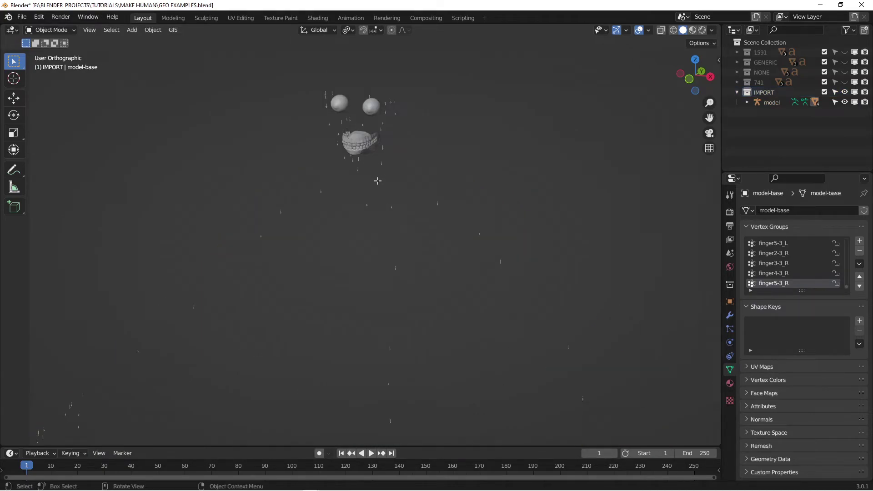
scroll(380, 207, "down", 2)
Step: Select the imported skeleton, inspect it from another angle, and bring up the IMPORT collection's options
left_click(384, 203)
left_click(67, 31)
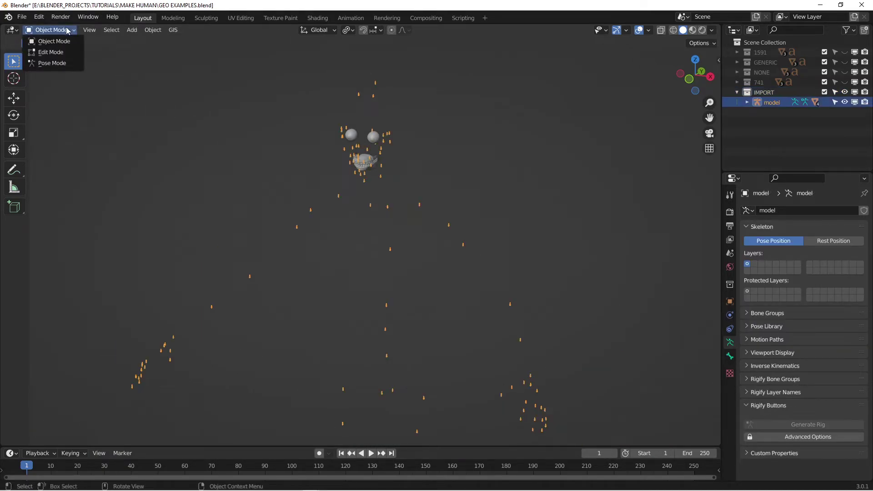
middle_click_drag(418, 184, 374, 172)
scroll(366, 145, "up", 5)
scroll(374, 172, "down", 4)
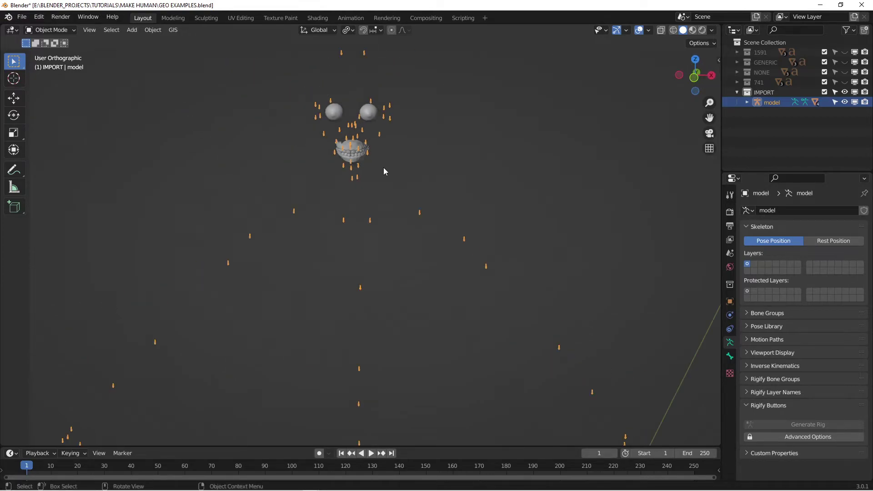
right_click(767, 92)
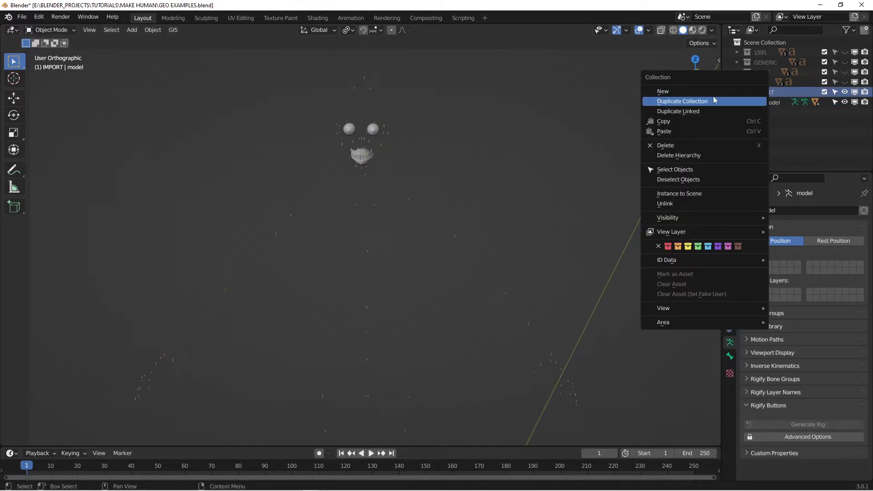
Step: Delete the IMPORT hierarchy, then re-import MODEL.dae with Fix Leaf Bones, Find Bone Chains and Auto Connect
left_click(679, 157)
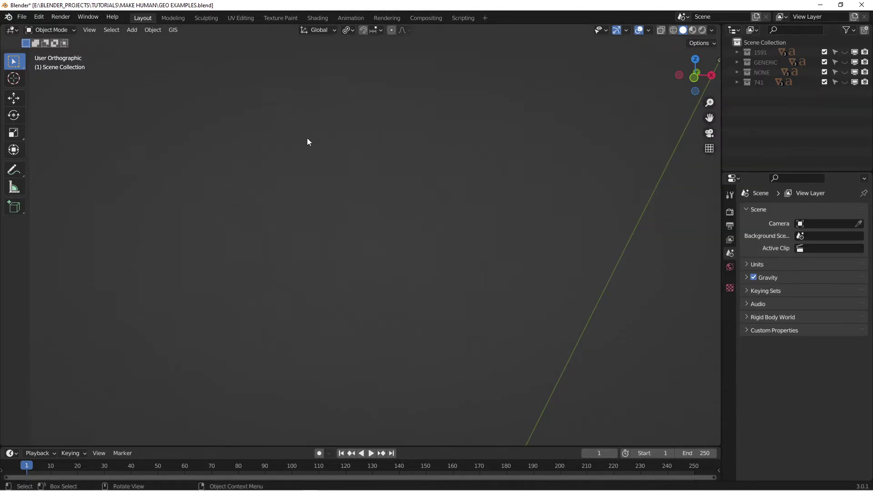
left_click(22, 17)
mouse_move(47, 152)
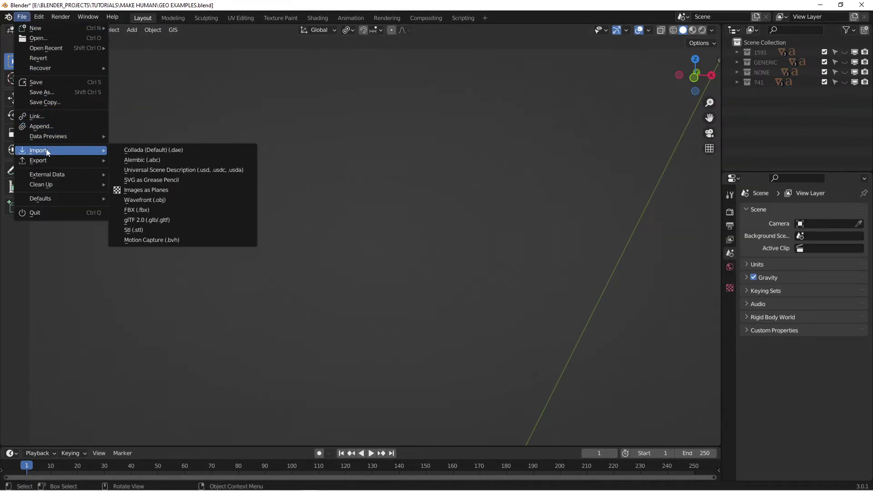
left_click(150, 151)
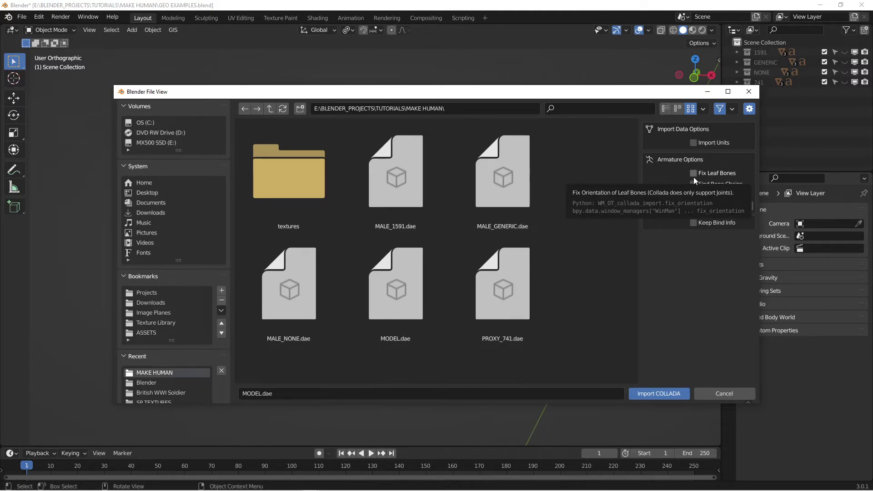
left_click_drag(694, 176, 694, 197)
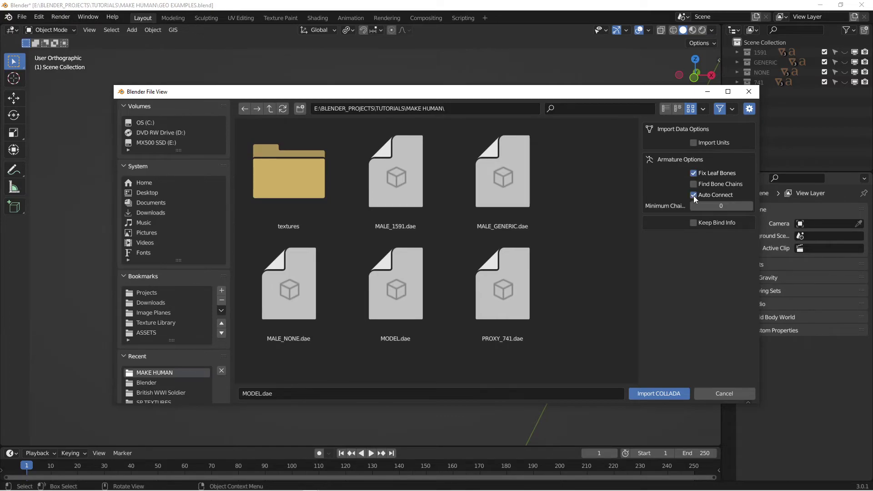
left_click(659, 394)
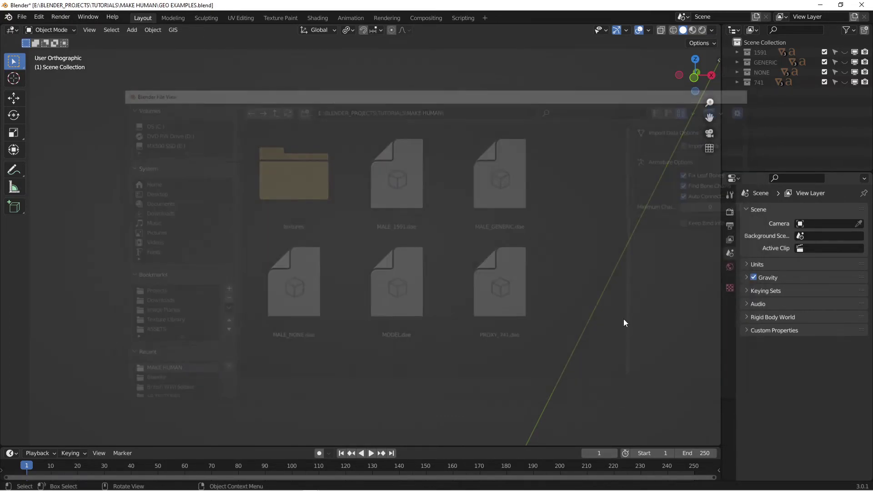
Step: Select the model.001 armature and enable In Front under Viewport Display so bones show through the mesh
scroll(464, 202, "up", 4)
left_click(364, 111)
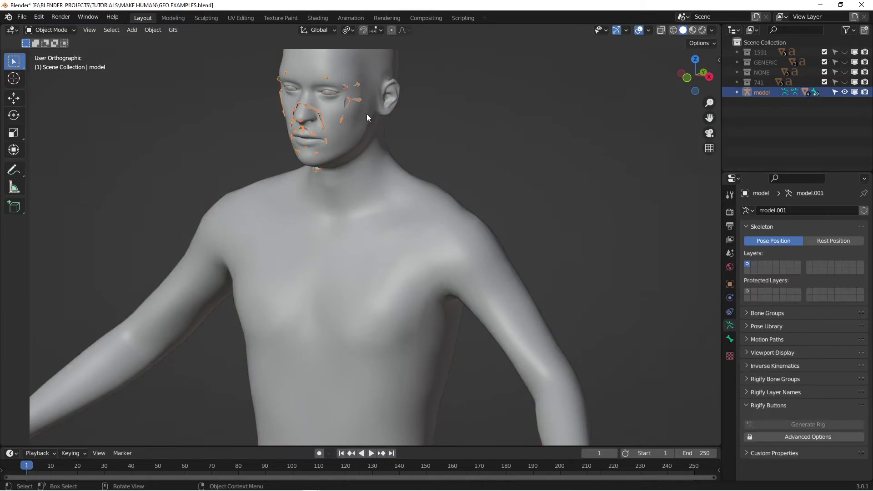
scroll(367, 114, "up", 2)
middle_click_drag(386, 188, 500, 232)
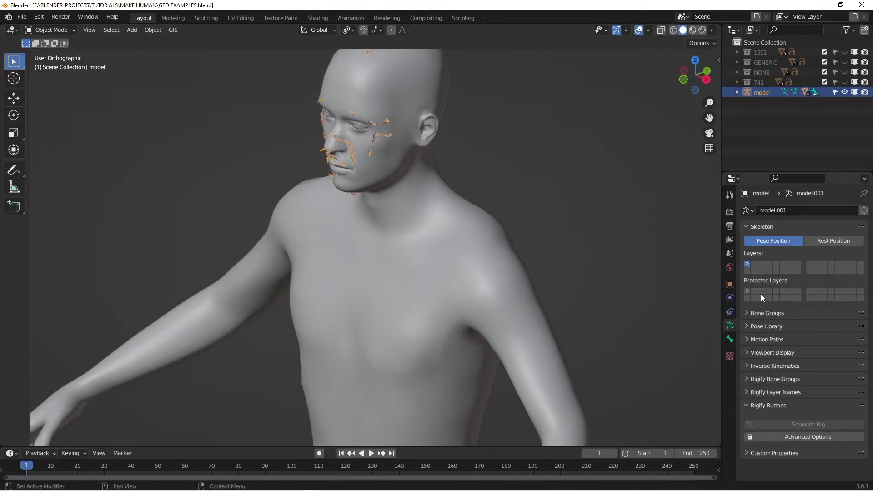
left_click(746, 353)
left_click(794, 411)
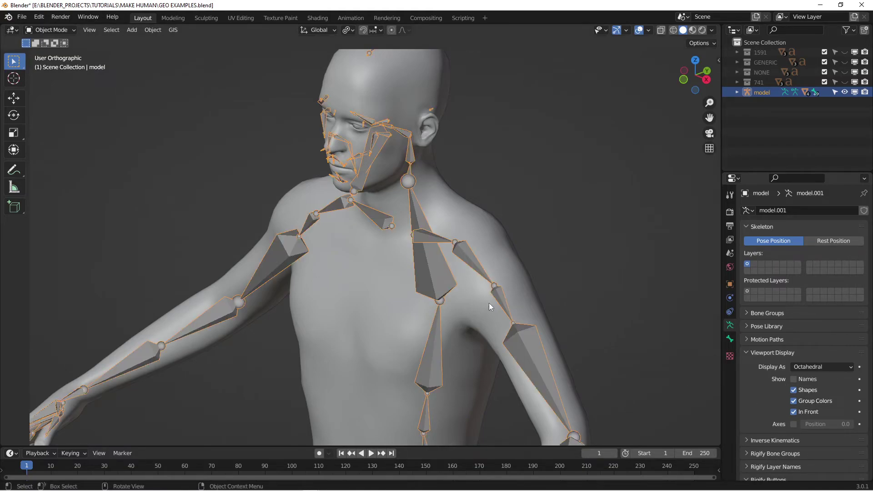
scroll(491, 309, "down", 4)
middle_click_drag(493, 316, 432, 182)
scroll(419, 211, "up", 6)
left_click(432, 182)
left_click(430, 187)
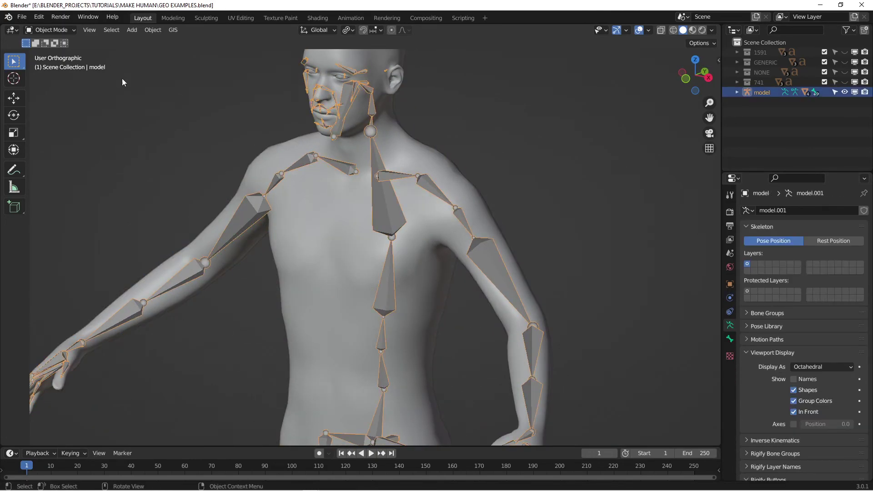
Step: Switch the armature into Pose Mode and orbit to a fuller front view
left_click(51, 30)
left_click(48, 62)
scroll(472, 316, "down", 4)
middle_click_drag(472, 315, 376, 190)
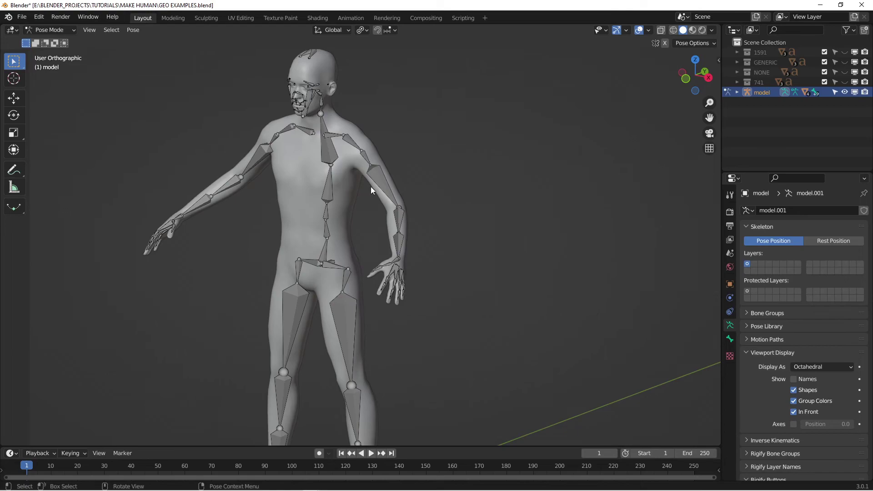
Step: Rotate the upperarm02_L bone to lower the left arm, then select the left upper-leg bone
left_click(376, 211)
middle_click_drag(402, 281, 492, 275)
key("r")
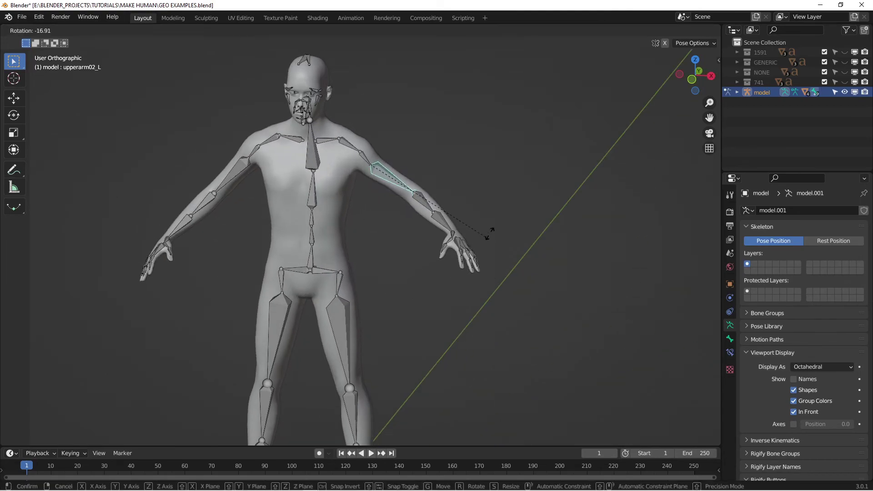
left_click(381, 340)
middle_click_drag(380, 341, 312, 249)
left_click(348, 301)
scroll(320, 244, "up", 3)
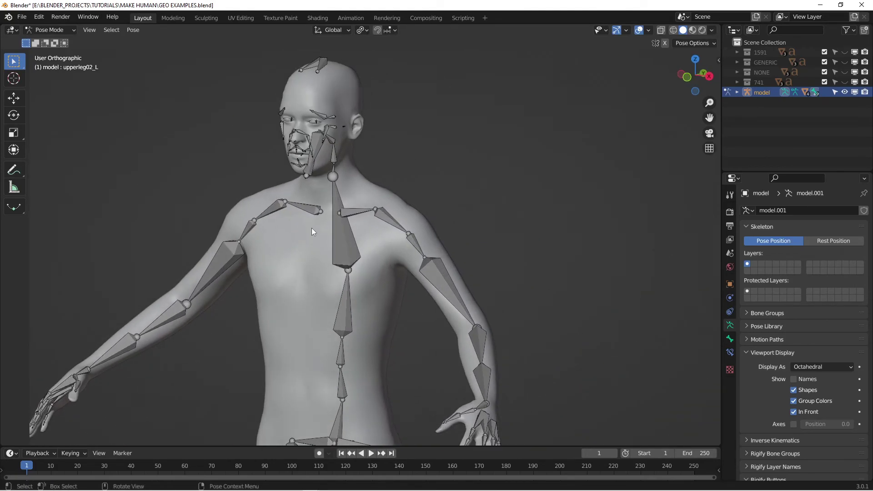